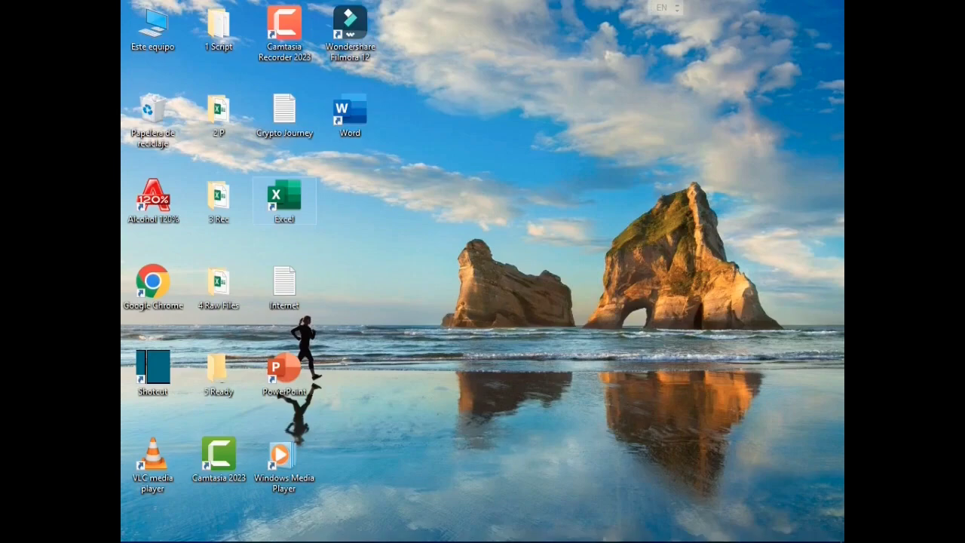
Open the recent Inventario de Autos workbook from the 3 Rec folder in Excel and set the sheet zoom to 90%
{"action": "double_click", "coordinate": [287, 181]}
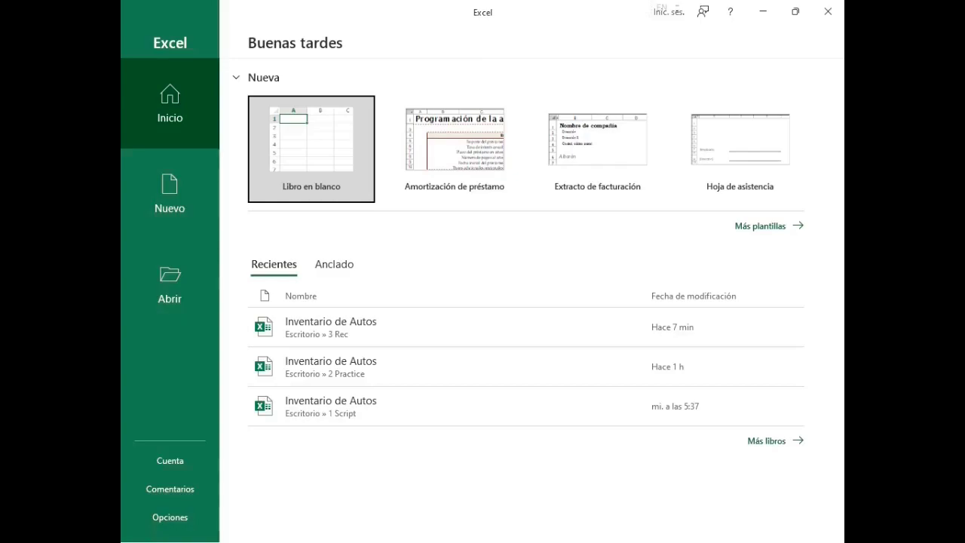
{"action": "left_click", "coordinate": [352, 329]}
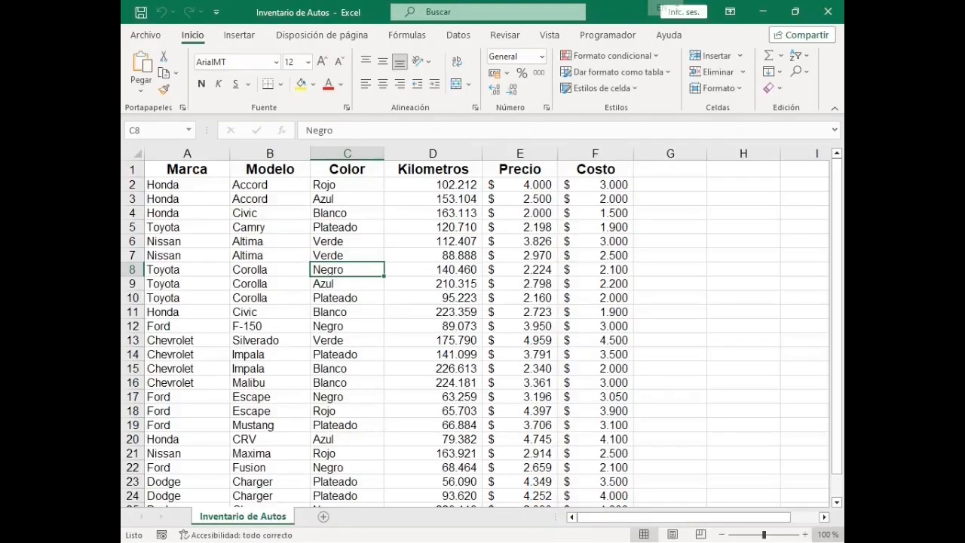
{"action": "left_click", "coordinate": [827, 534]}
{"action": "key", "text": "Tab"}
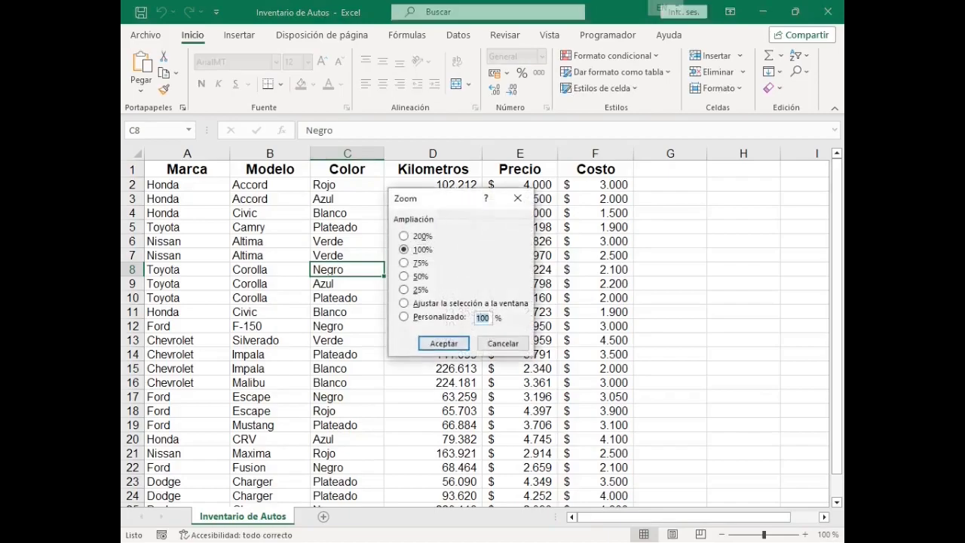
{"action": "type", "text": "90"}
{"action": "key", "text": "Return"}
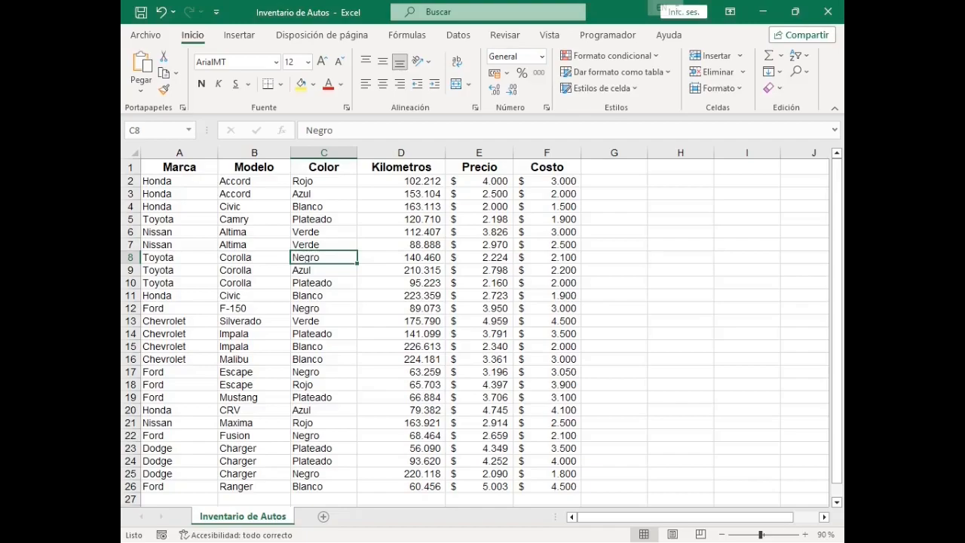
Examine the car brands and models listed in the Marca and Modelo columns of the inventory
{"action": "left_click", "coordinate": [179, 181]}
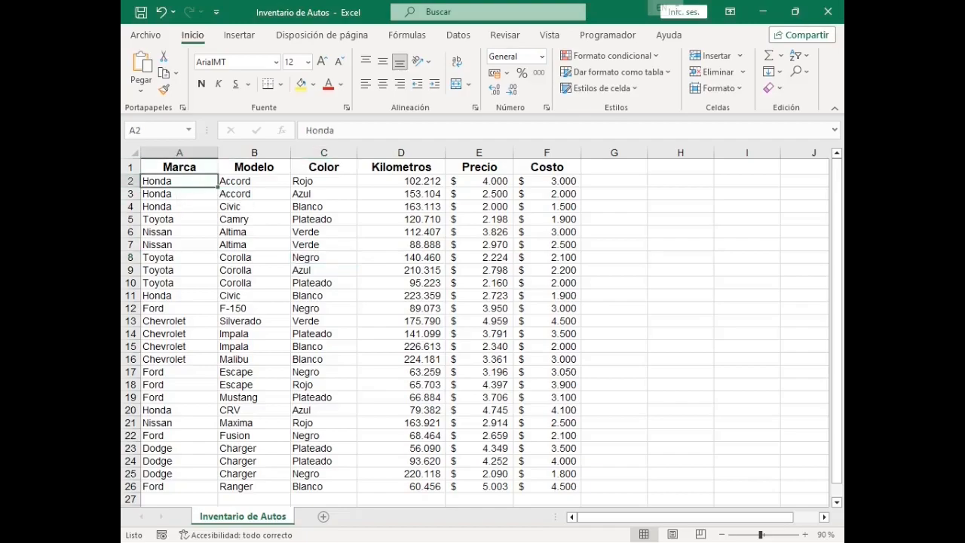
{"action": "left_click", "coordinate": [180, 232]}
{"action": "left_click", "coordinate": [180, 219]}
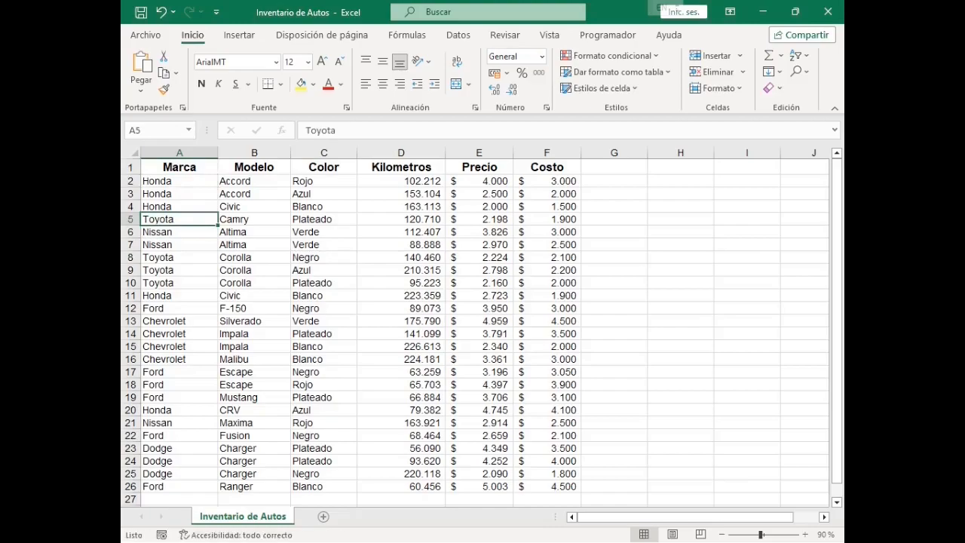
{"action": "left_click", "coordinate": [179, 321]}
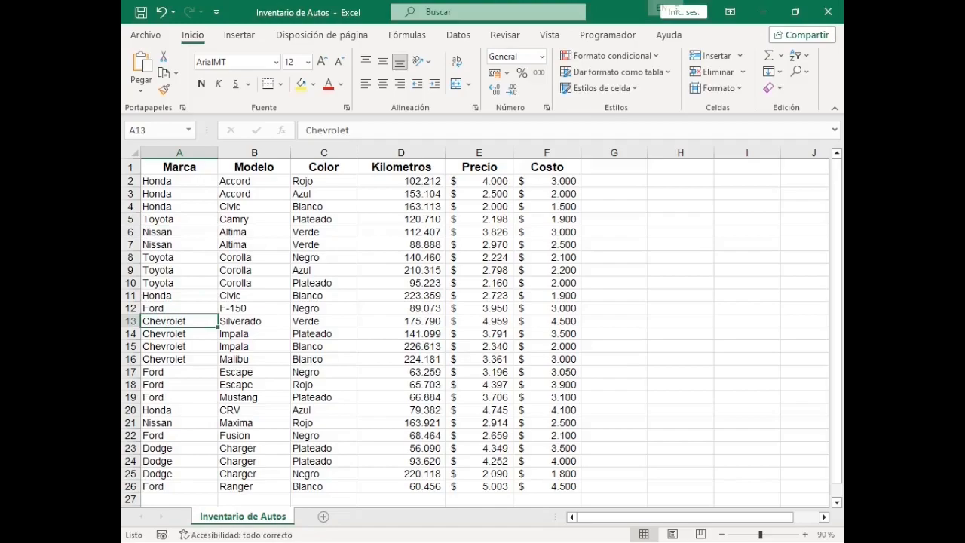
{"action": "left_click", "coordinate": [254, 181]}
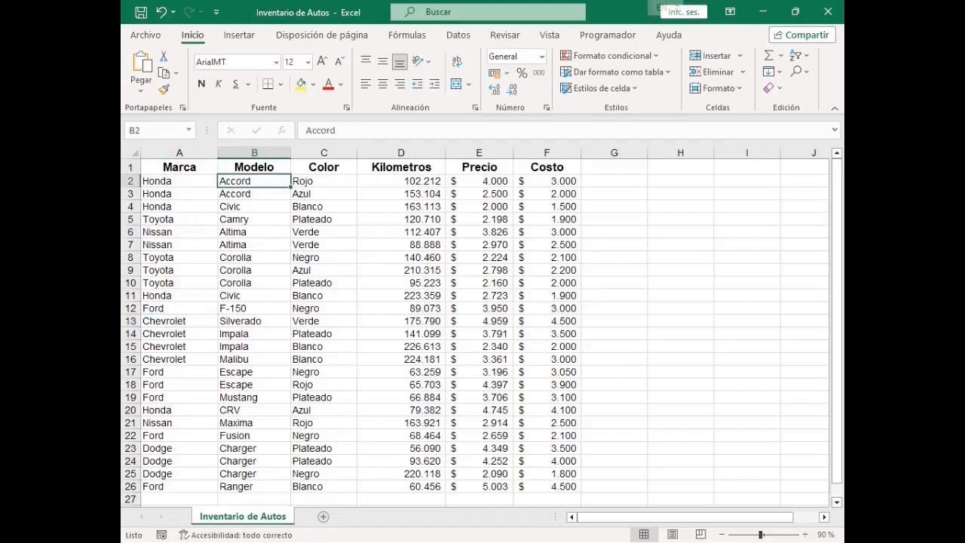
{"action": "key", "text": "Down"}
{"action": "key", "text": "Down"}
{"action": "key", "text": "Down"}
{"action": "left_click", "coordinate": [254, 269]}
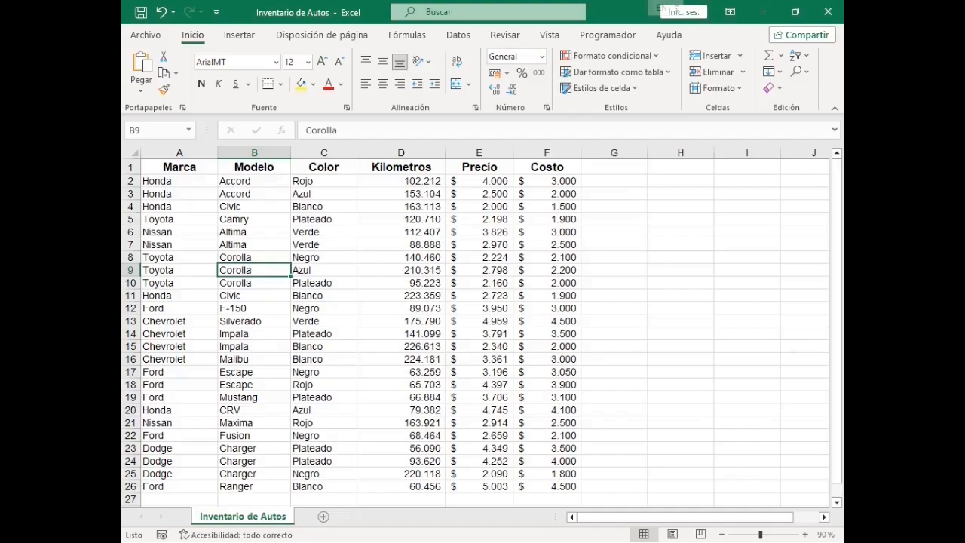
Examine the Kilometros, Precio and Costo values, comparing the first car's price with its cost
{"action": "left_click_drag", "start_coordinate": [401, 181], "coordinate": [401, 346]}
{"action": "left_click", "coordinate": [401, 270]}
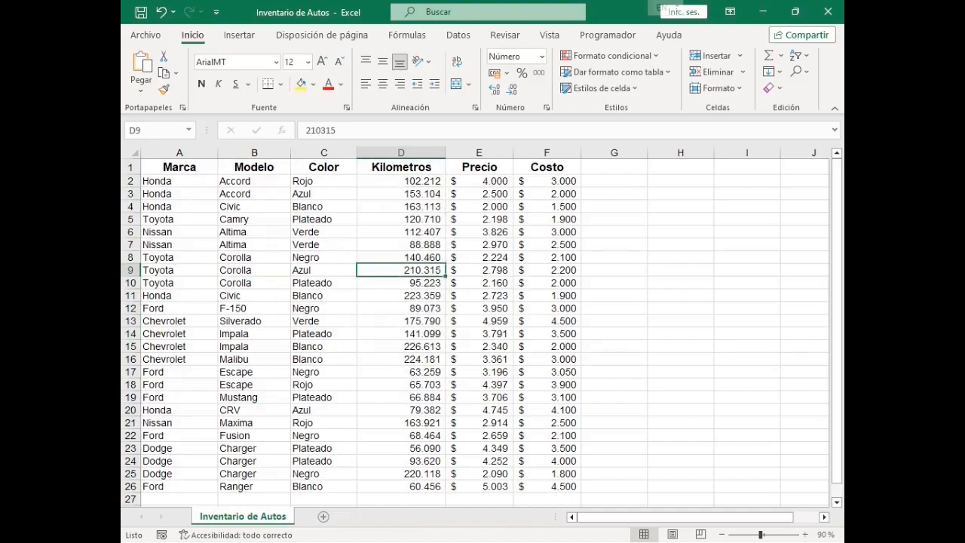
{"action": "left_click", "coordinate": [401, 346]}
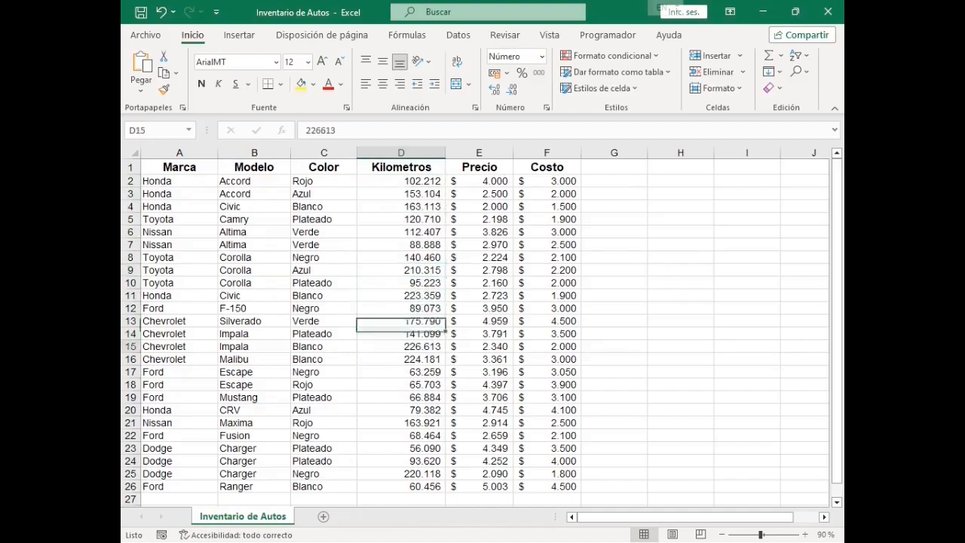
{"action": "left_click", "coordinate": [401, 448]}
{"action": "left_click_drag", "start_coordinate": [401, 181], "coordinate": [401, 486]}
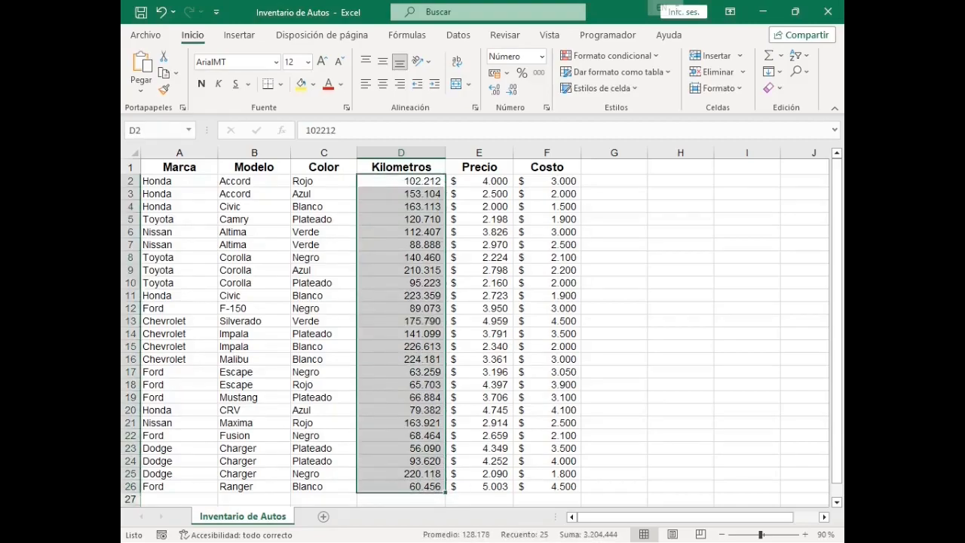
{"action": "left_click_drag", "start_coordinate": [479, 180], "coordinate": [479, 486]}
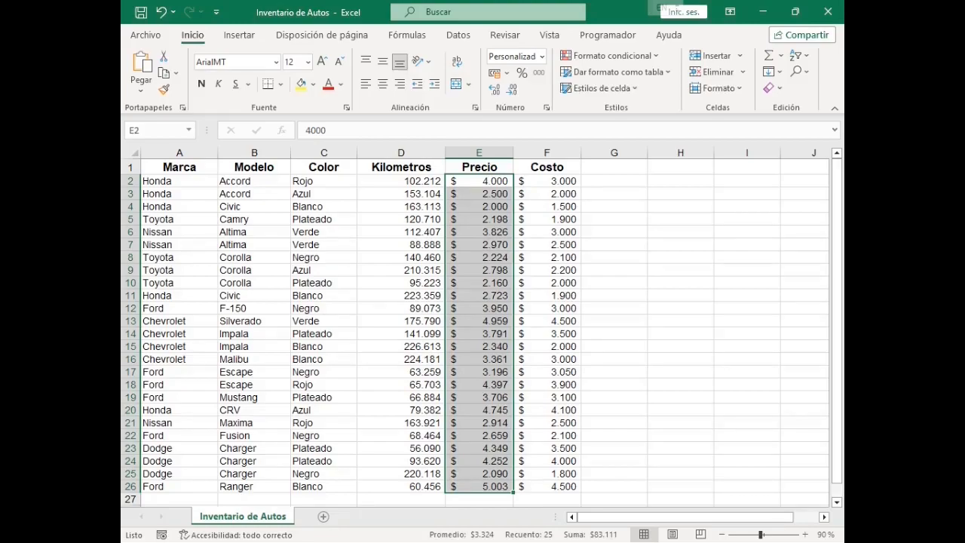
{"action": "left_click_drag", "start_coordinate": [546, 181], "coordinate": [546, 486]}
{"action": "left_click_drag", "start_coordinate": [479, 181], "coordinate": [547, 181]}
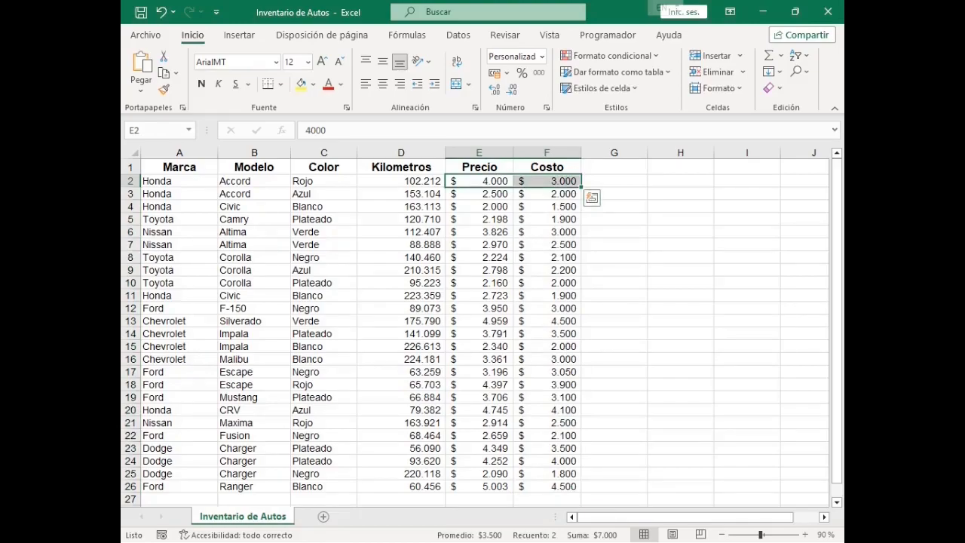
{"action": "left_click", "coordinate": [479, 181]}
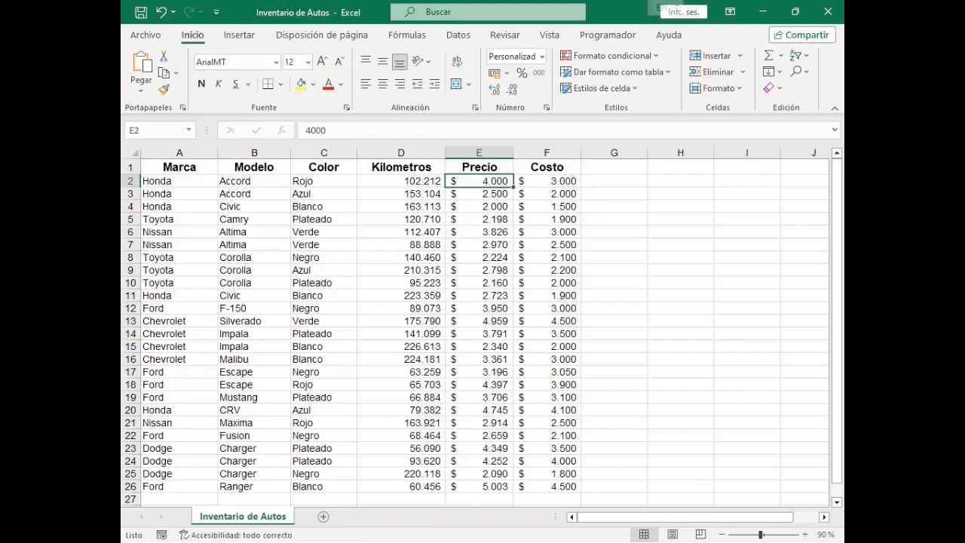
{"action": "left_click", "coordinate": [546, 181]}
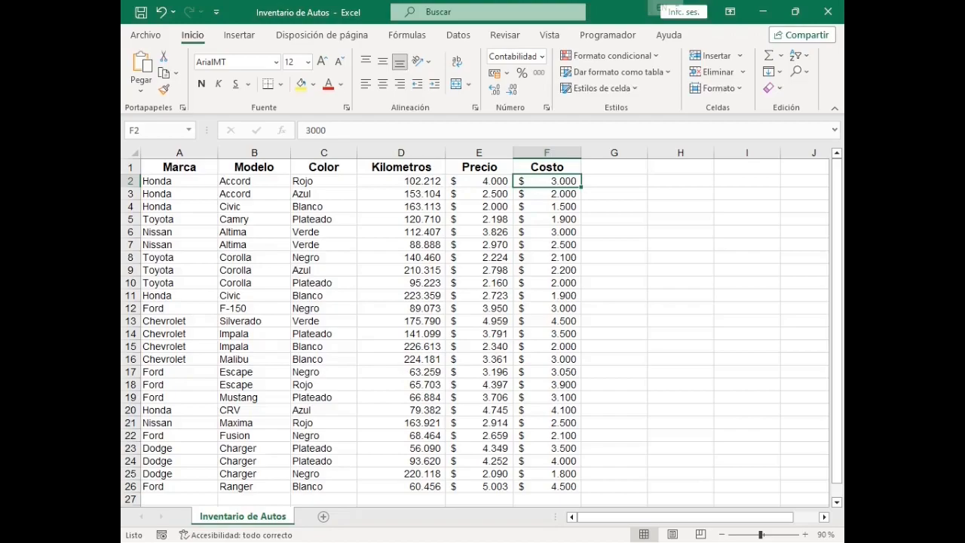
{"action": "left_click", "coordinate": [324, 181]}
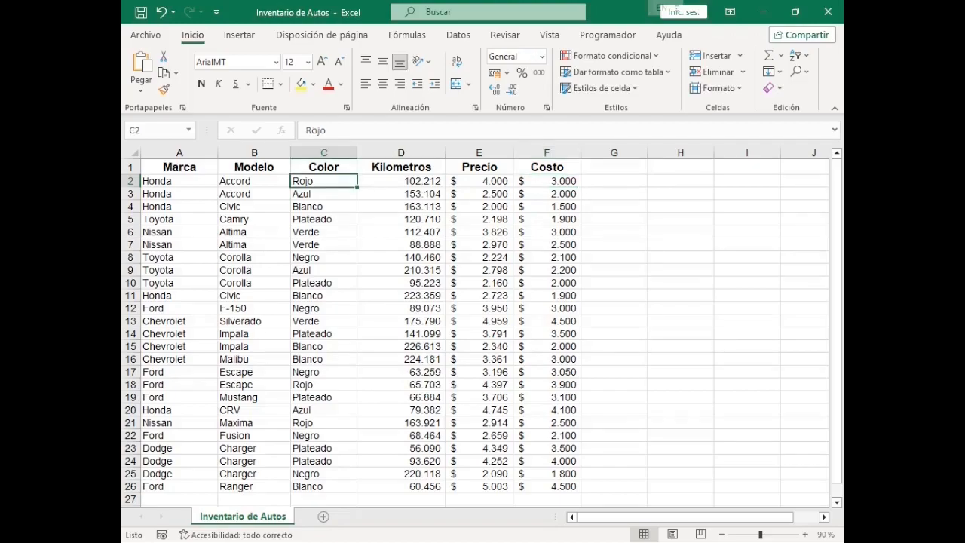
{"action": "left_click", "coordinate": [179, 194]}
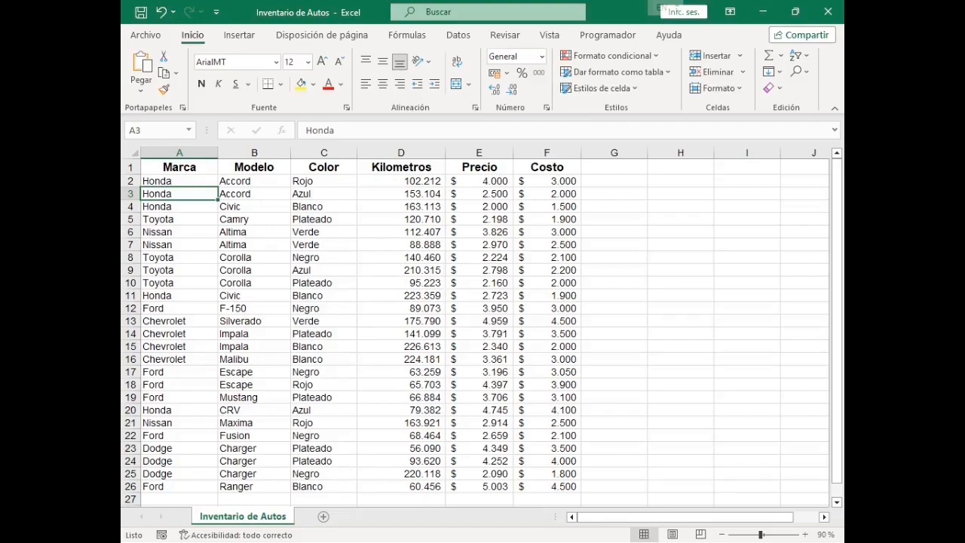
Calculate the first car's profit in G2 with the formula =E2-F2
{"action": "left_click", "coordinate": [613, 181]}
{"action": "type", "text": "="}
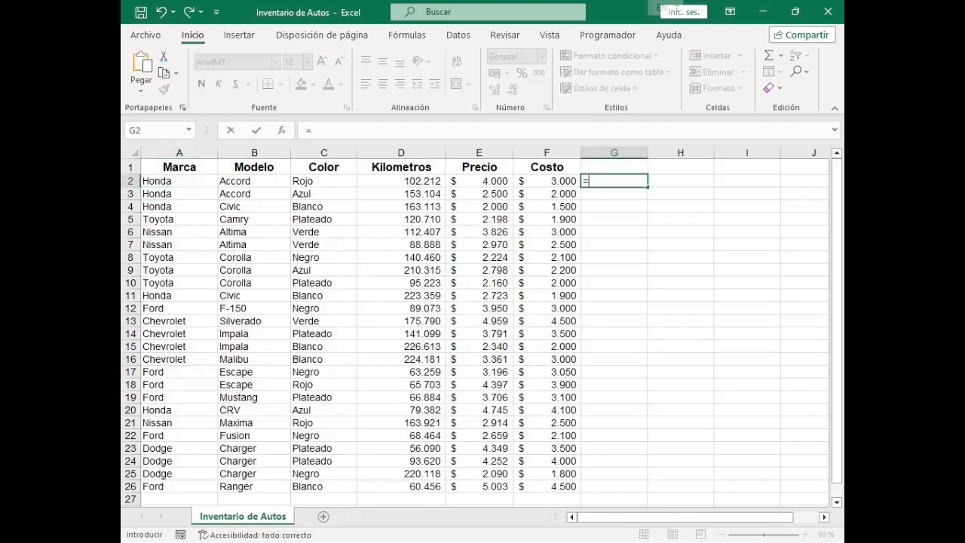
{"action": "left_click", "coordinate": [479, 181]}
{"action": "type", "text": "-"}
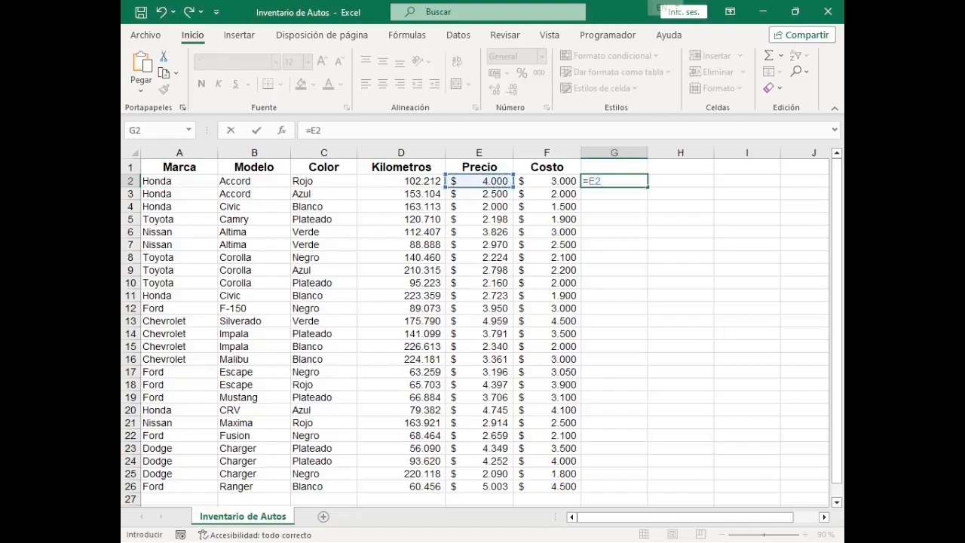
{"action": "left_click", "coordinate": [547, 181]}
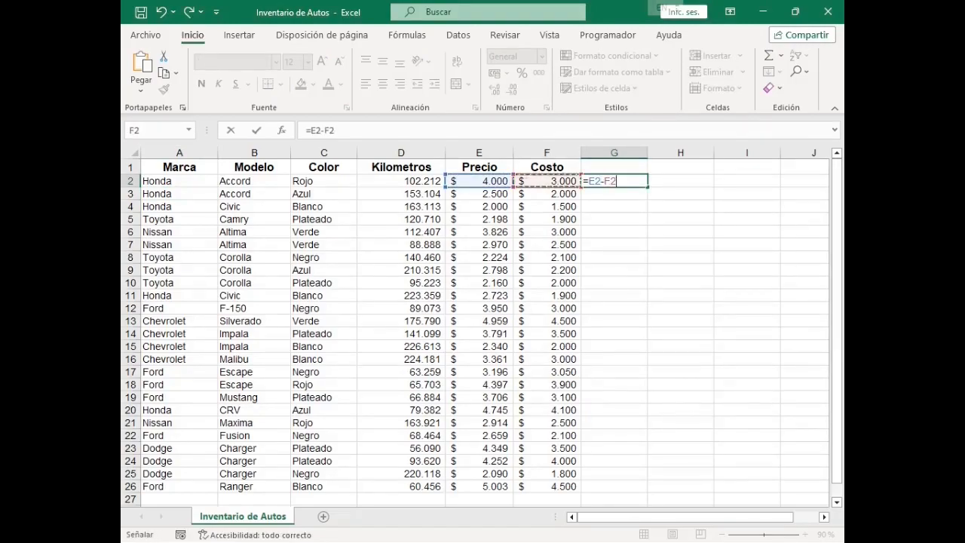
{"action": "key", "text": "Tab"}
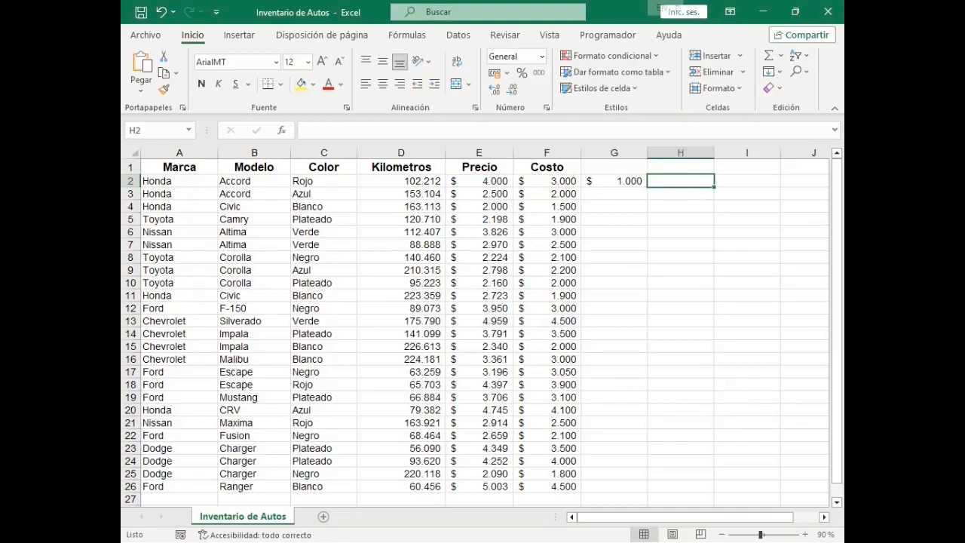
Delete the profit formula from cell G2
{"action": "left_click", "coordinate": [614, 181]}
{"action": "key", "text": "BackSpace"}
{"action": "key", "text": "Tab"}
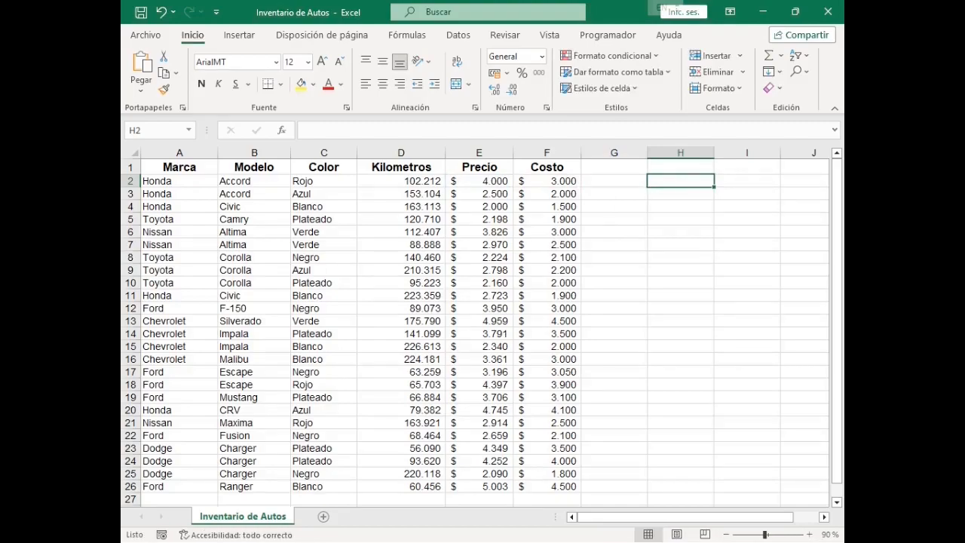
From cell E2, look through the recommended pivot tables for the inventory data and close the suggestions without inserting one
{"action": "key", "text": "Left"}
{"action": "key", "text": "Left"}
{"action": "key", "text": "Left"}
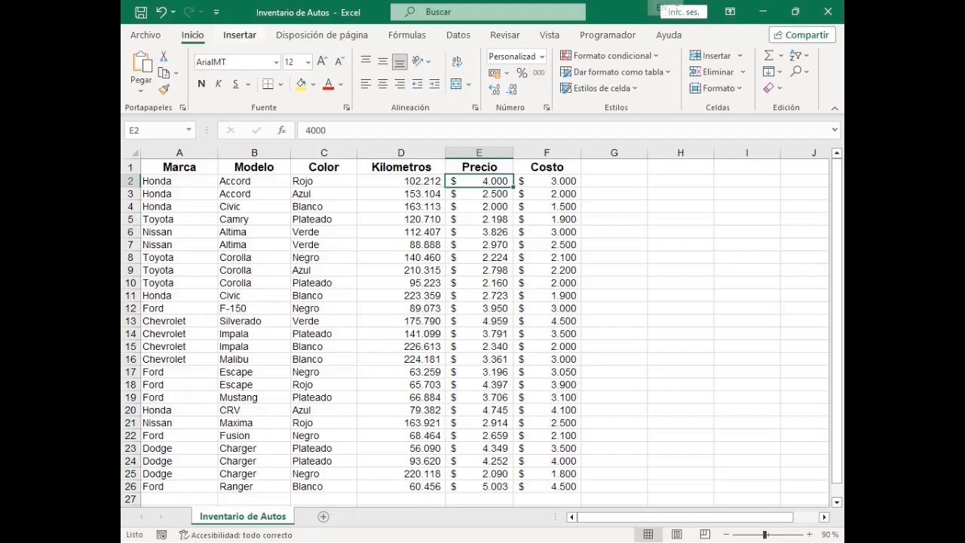
{"action": "left_click", "coordinate": [240, 34]}
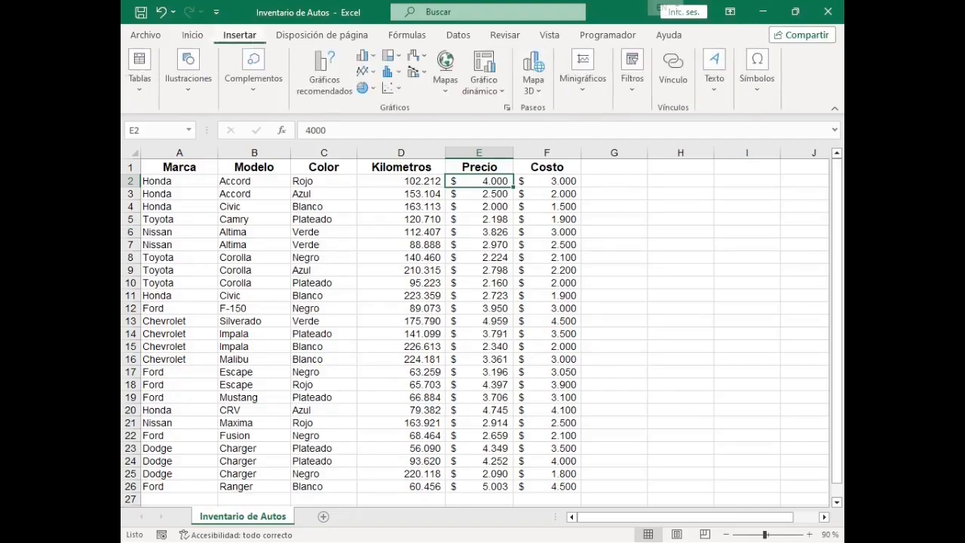
{"action": "left_click", "coordinate": [138, 72]}
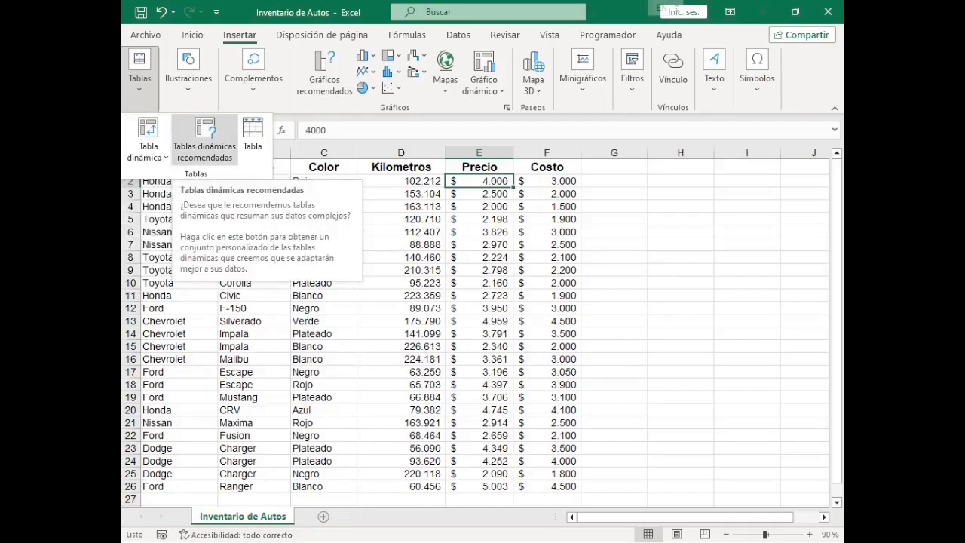
{"action": "left_click", "coordinate": [204, 140]}
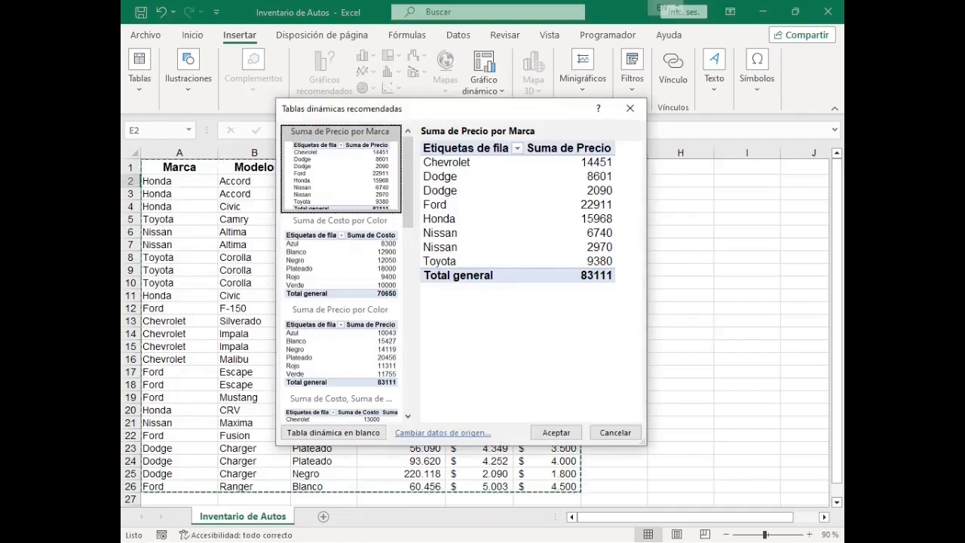
{"action": "scroll", "coordinate": [341, 317], "scroll_direction": "down", "scroll_amount": 5}
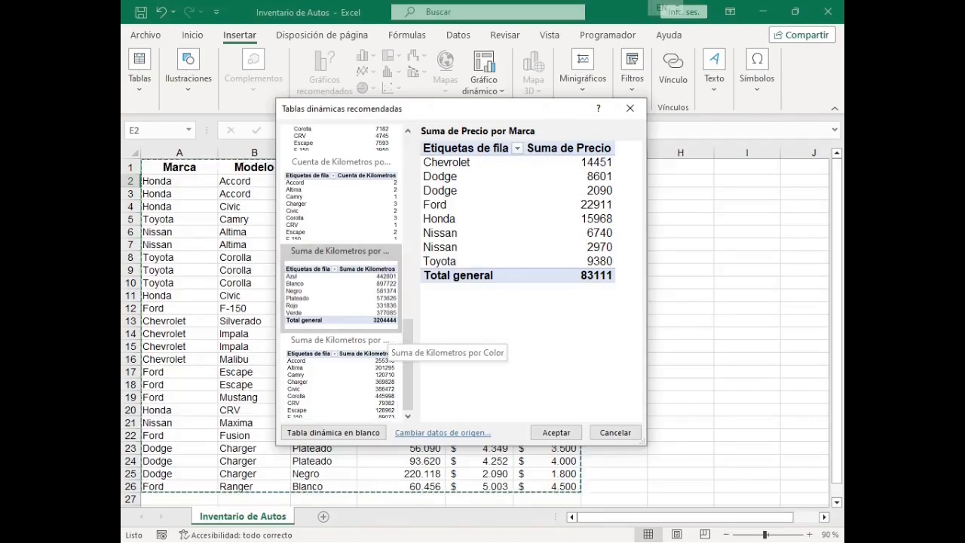
{"action": "scroll", "coordinate": [340, 271], "scroll_direction": "up", "scroll_amount": 5}
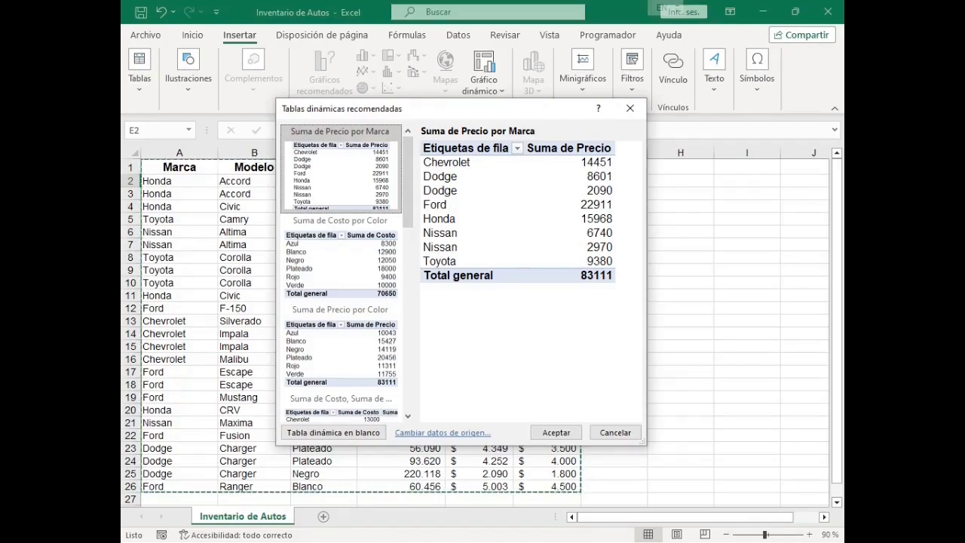
{"action": "left_click", "coordinate": [630, 108]}
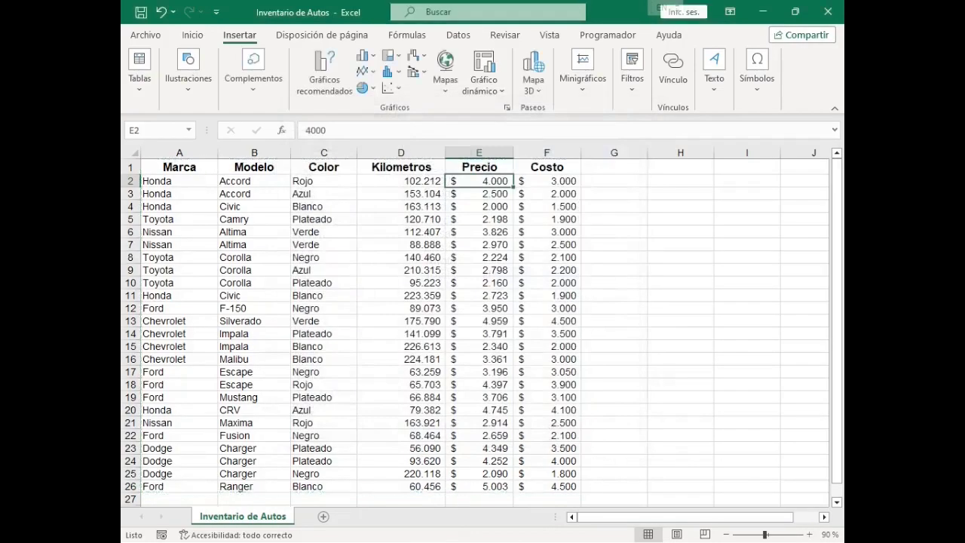
Create a blank pivot table from the inventory range A1:F26 on a new worksheet
{"action": "left_click", "coordinate": [140, 72]}
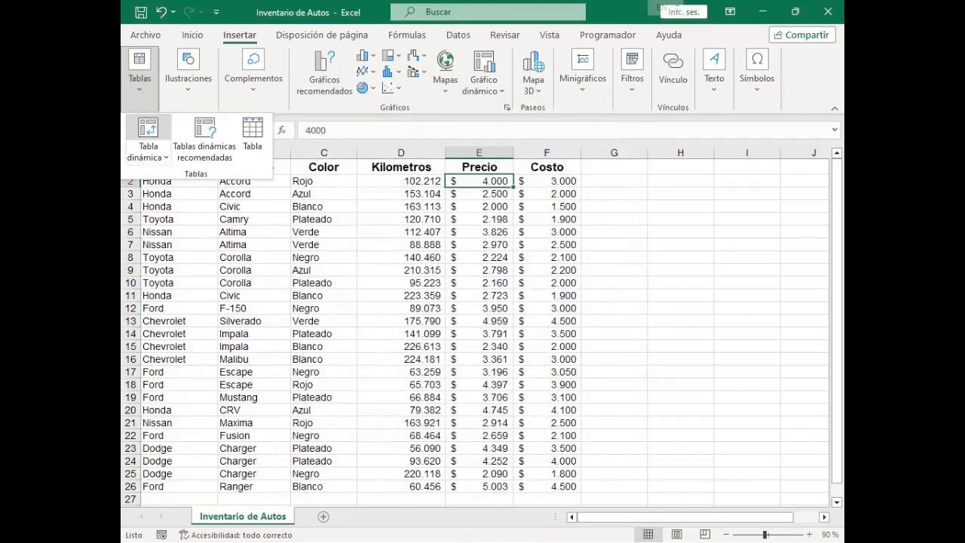
{"action": "left_click", "coordinate": [147, 139]}
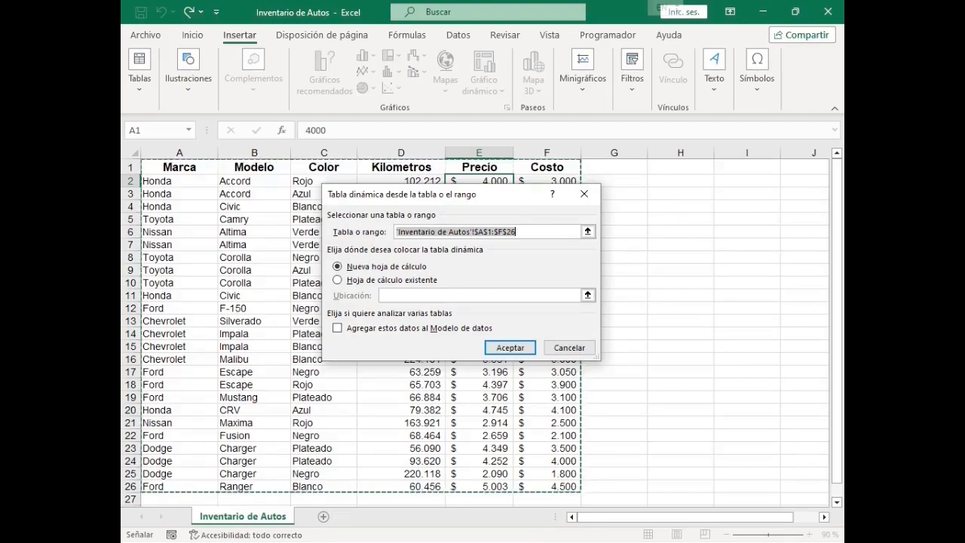
{"action": "left_click", "coordinate": [510, 347]}
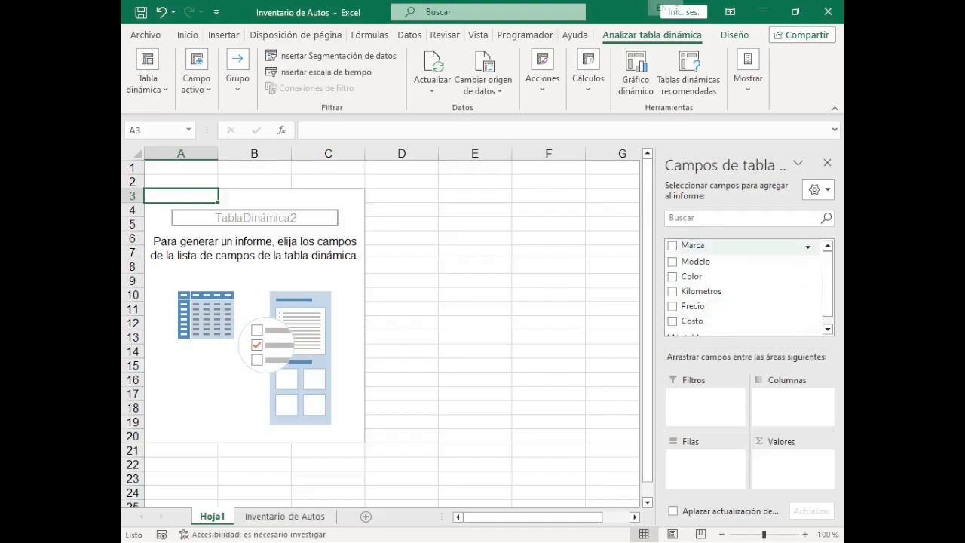
Add the Marca field to the pivot table's rows and check the resulting brand labels for duplicates
{"action": "left_click_drag", "start_coordinate": [692, 246], "coordinate": [705, 461]}
{"action": "left_click_drag", "start_coordinate": [181, 211], "coordinate": [180, 309]}
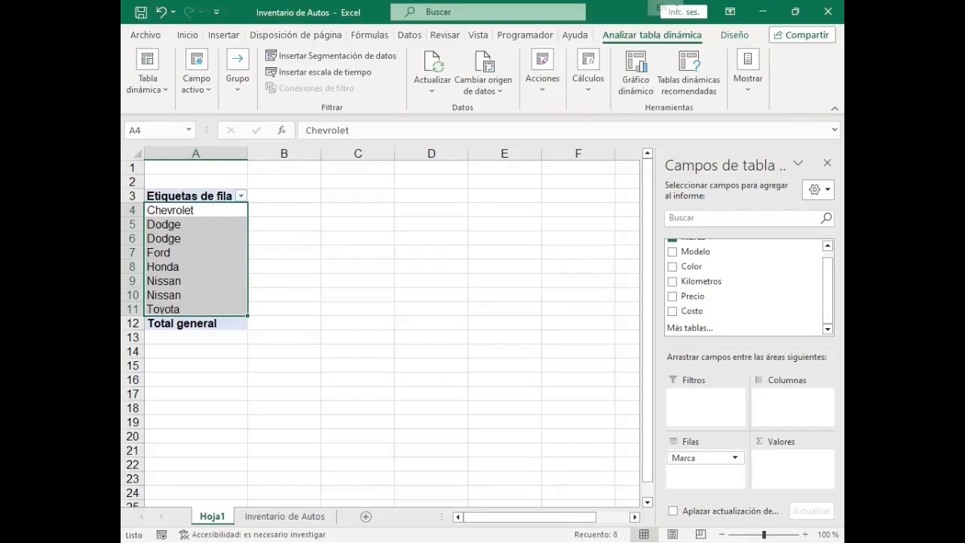
{"action": "left_click", "coordinate": [181, 210]}
{"action": "left_click", "coordinate": [198, 224]}
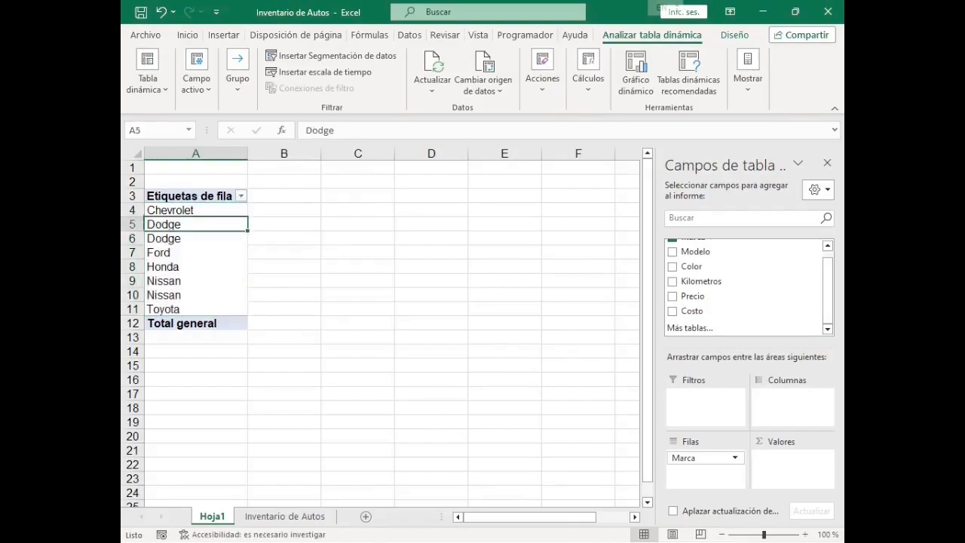
Examine the pivot table's brand labels from Ford to Toyota, comparing the repeated Dodge and Nissan entries
{"action": "left_click", "coordinate": [198, 253]}
{"action": "left_click", "coordinate": [199, 265]}
{"action": "left_click", "coordinate": [195, 280]}
{"action": "left_click", "coordinate": [195, 294]}
{"action": "left_click", "coordinate": [194, 308]}
{"action": "left_click", "coordinate": [194, 225]}
{"action": "left_click", "coordinate": [194, 281]}
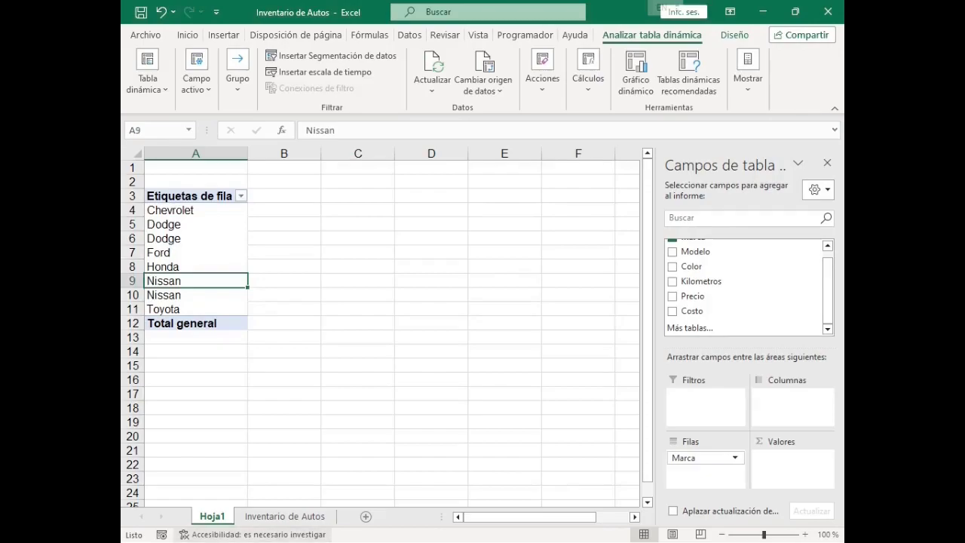
On the Inventario de Autos sheet, clean up the Nissan entries in A6 and A7 by removing any trailing space
{"action": "left_click", "coordinate": [284, 516]}
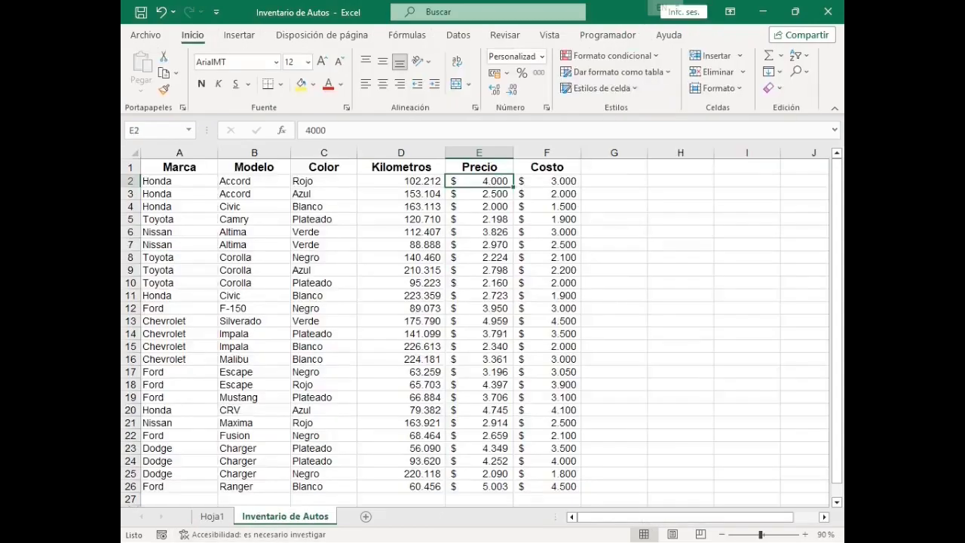
{"action": "double_click", "coordinate": [180, 232]}
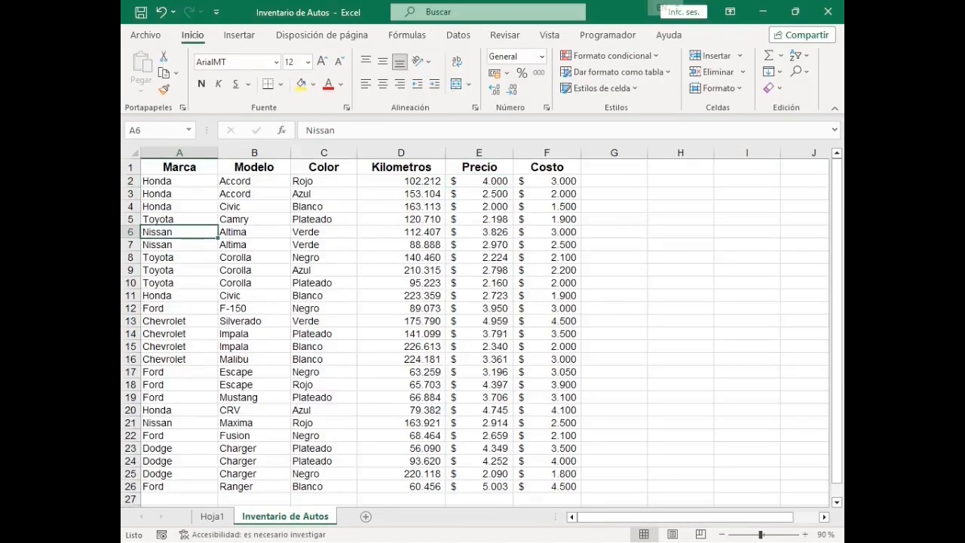
{"action": "key", "text": "Return"}
{"action": "key", "text": "F2"}
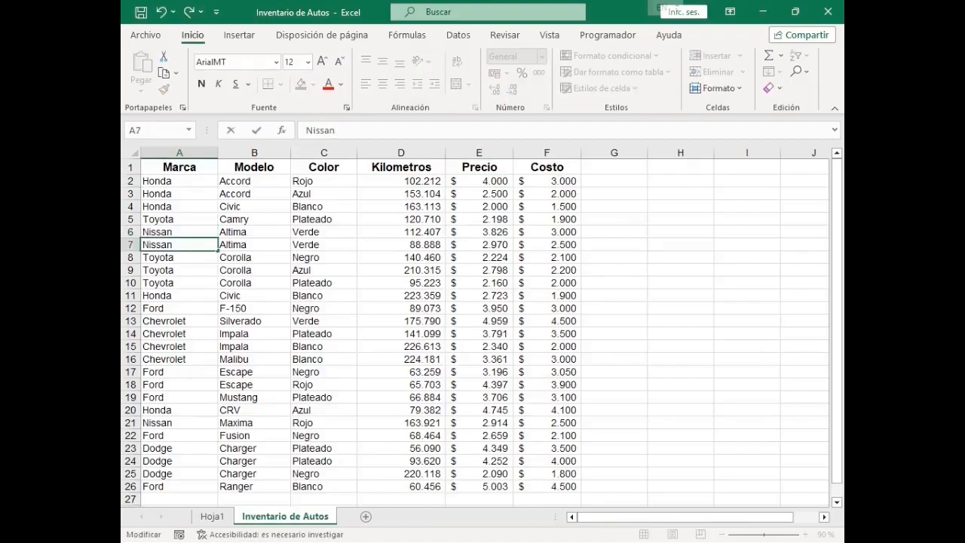
Remove any trailing space from the Dodge entries in cells A23 to A25
{"action": "double_click", "coordinate": [179, 448]}
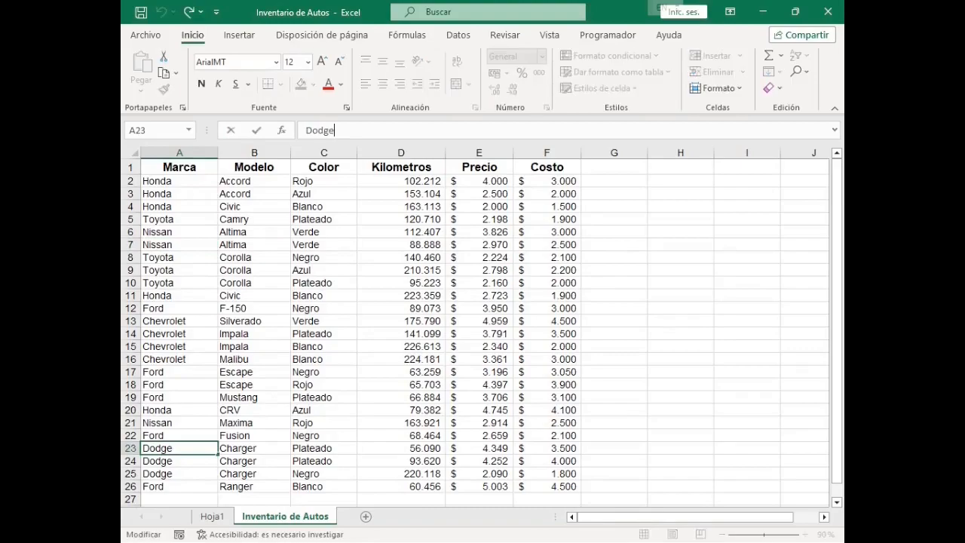
{"action": "key", "text": "Return"}
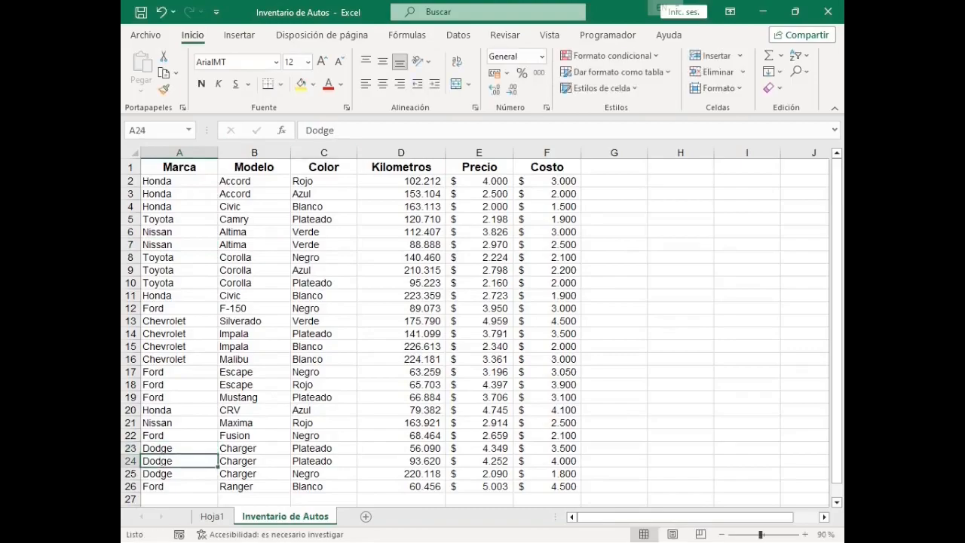
{"action": "key", "text": "F2"}
{"action": "key", "text": "Return"}
{"action": "key", "text": "F2"}
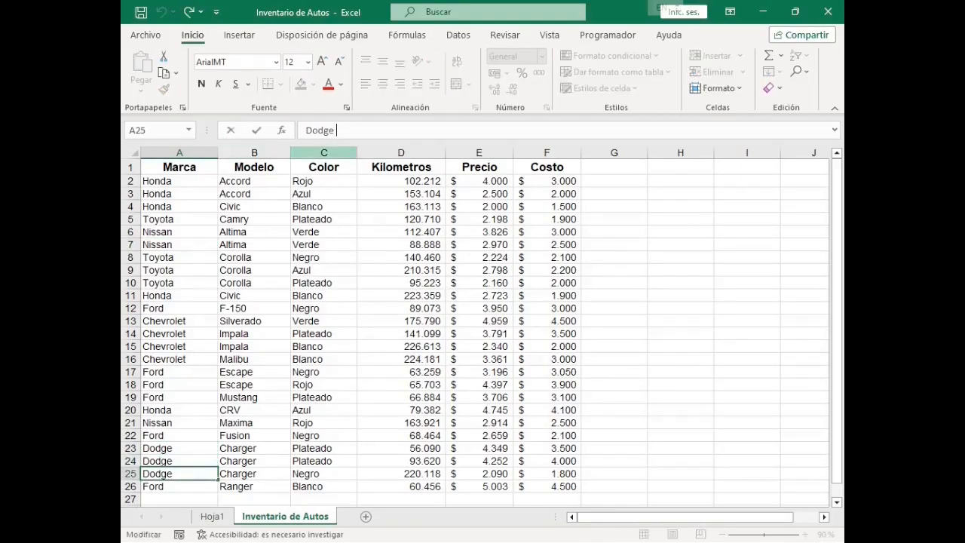
{"action": "key", "text": "Return"}
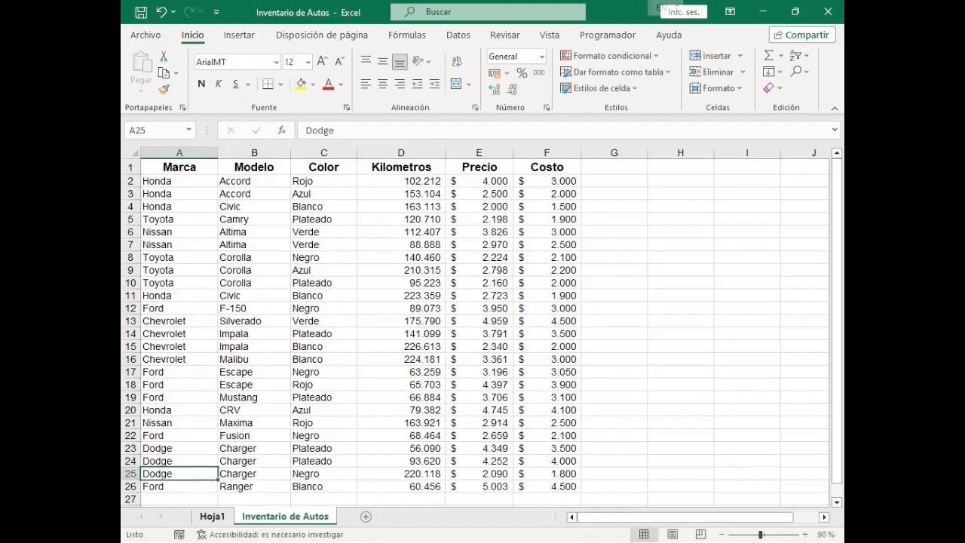
Return to the Hoja1 sheet and refresh the pivot table with the corrected brand names
{"action": "key", "text": "ctrl+Page_Up"}
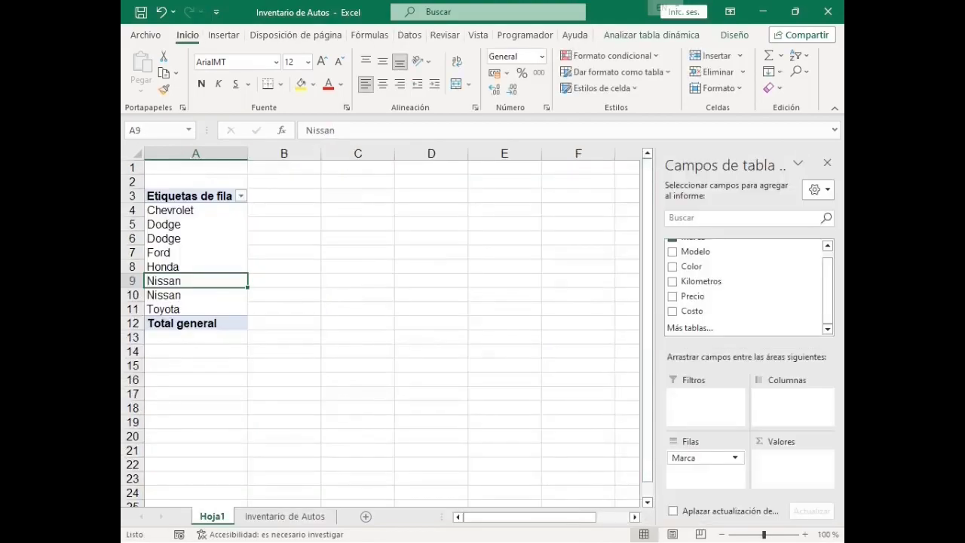
{"action": "left_click", "coordinate": [651, 35]}
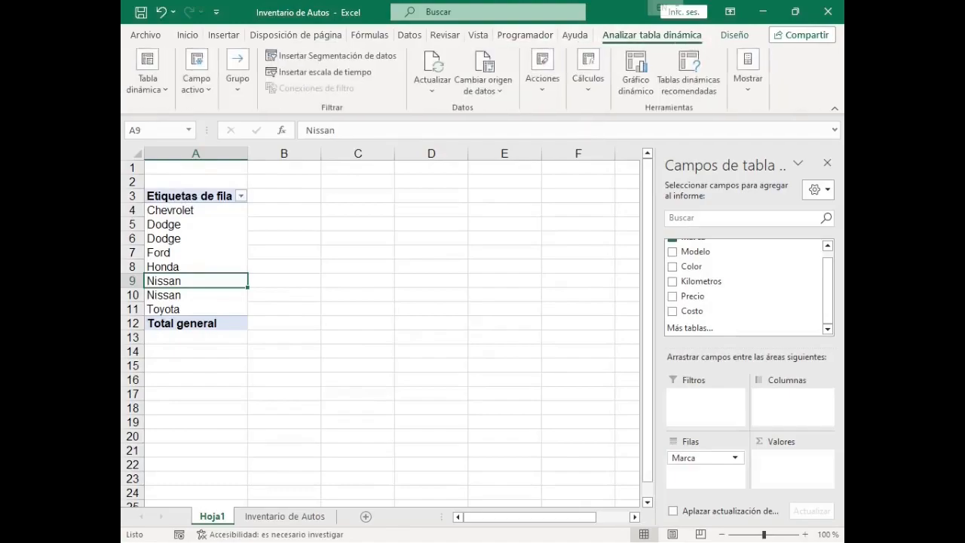
{"action": "left_click", "coordinate": [431, 64]}
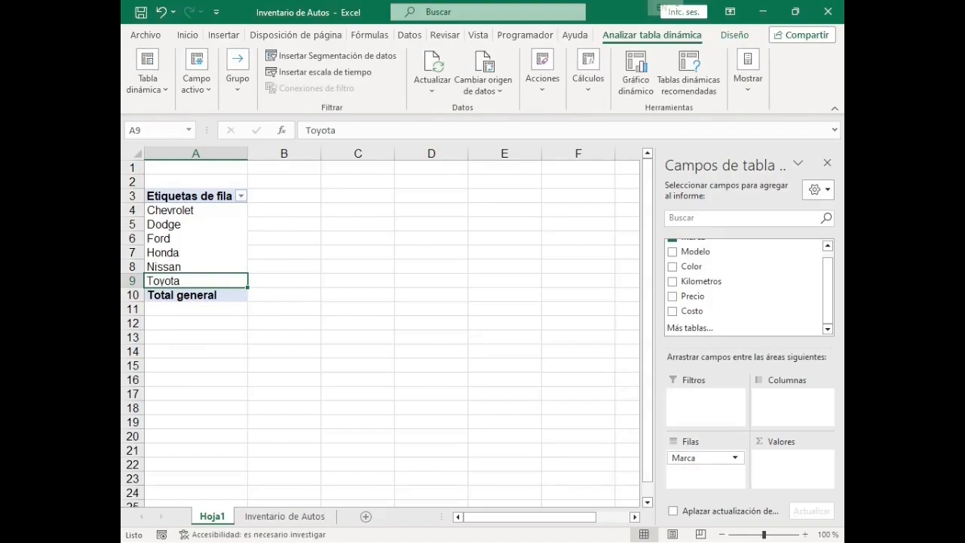
Add the Modelo field to the pivot table's rows below Marca and check the models listed under Chevrolet
{"action": "left_click_drag", "start_coordinate": [695, 251], "coordinate": [702, 471]}
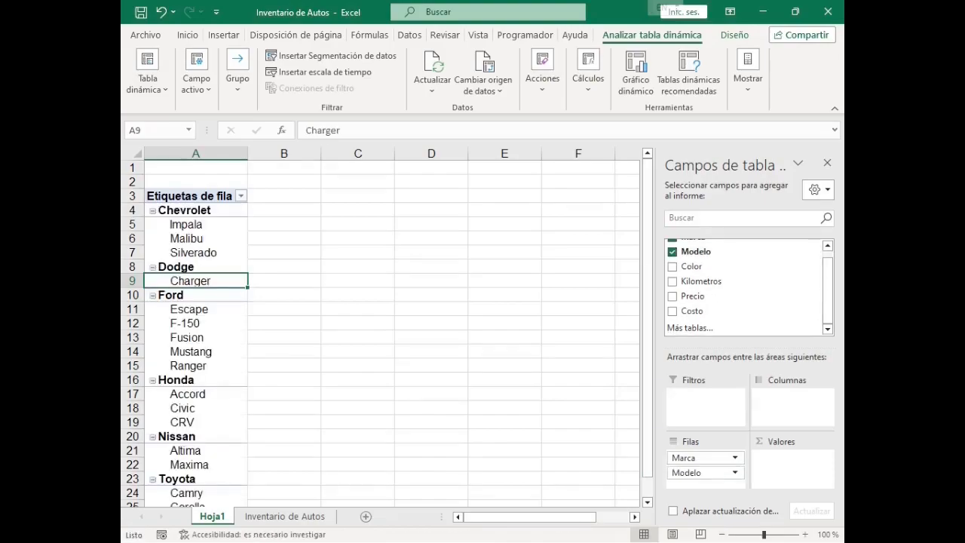
{"action": "left_click", "coordinate": [188, 210]}
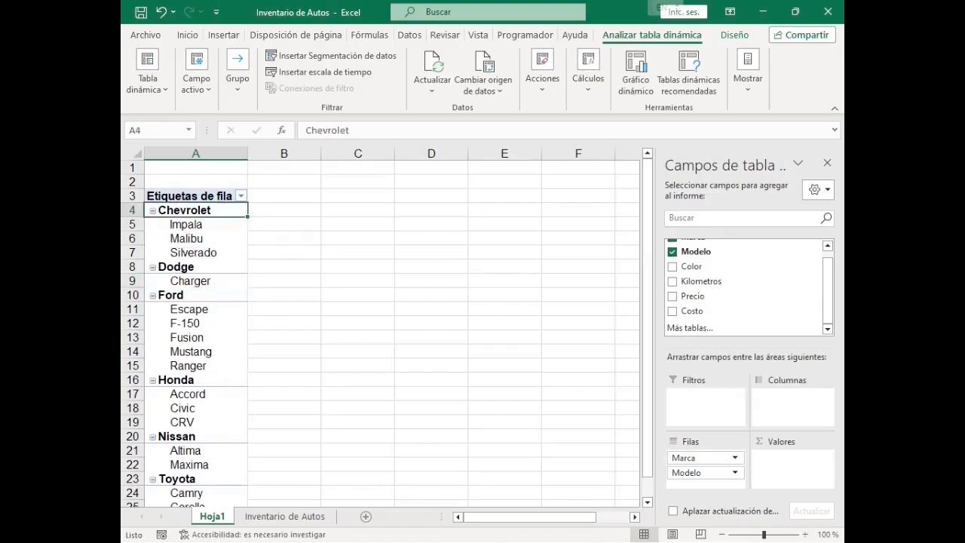
{"action": "left_click_drag", "start_coordinate": [188, 225], "coordinate": [188, 252]}
{"action": "left_click", "coordinate": [188, 211]}
Collapse and re-expand the Chevrolet group, then do the same for the whole Marca field
{"action": "left_click", "coordinate": [152, 211]}
{"action": "left_click", "coordinate": [153, 211]}
{"action": "left_click", "coordinate": [196, 75]}
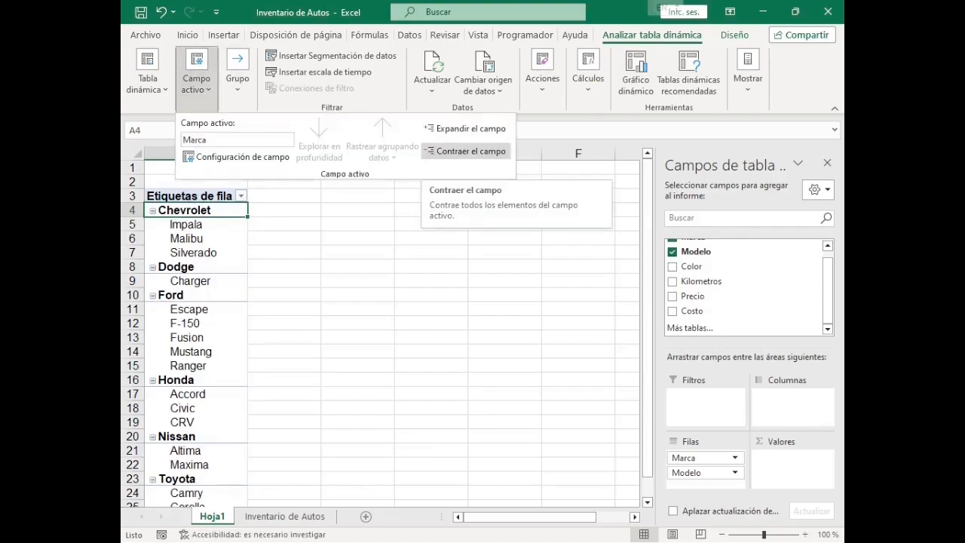
{"action": "left_click", "coordinate": [467, 151]}
{"action": "left_click", "coordinate": [465, 128]}
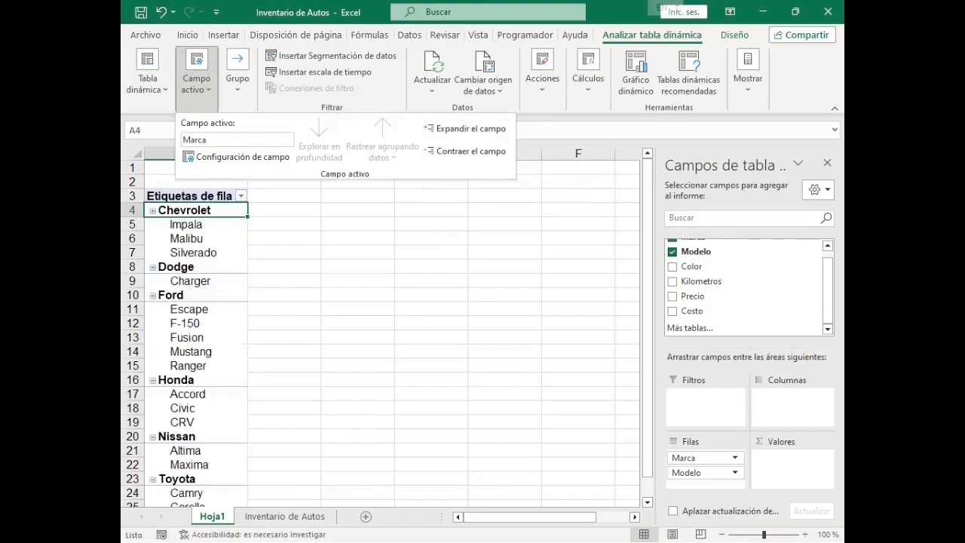
{"action": "left_click", "coordinate": [542, 241]}
Add the Color field to the pivot table's columns and review the model and colour labels
{"action": "left_click_drag", "start_coordinate": [692, 266], "coordinate": [791, 395]}
{"action": "left_click_drag", "start_coordinate": [185, 224], "coordinate": [189, 465]}
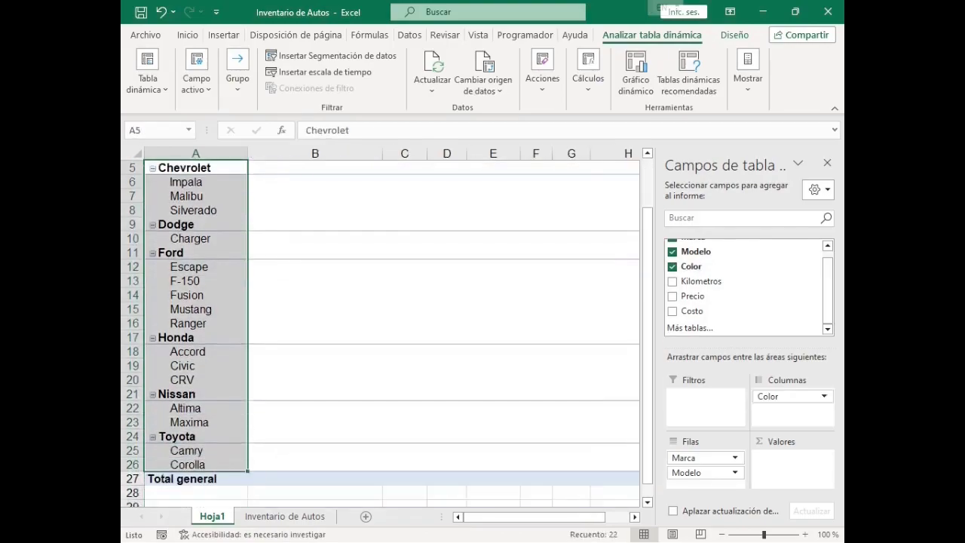
{"action": "scroll", "coordinate": [196, 444], "scroll_direction": "down", "scroll_amount": 1}
{"action": "scroll", "coordinate": [196, 377], "scroll_direction": "up", "scroll_amount": 2}
{"action": "left_click", "coordinate": [198, 210]}
{"action": "left_click", "coordinate": [199, 204]}
{"action": "left_click_drag", "start_coordinate": [186, 209], "coordinate": [190, 238]}
{"action": "left_click_drag", "start_coordinate": [272, 182], "coordinate": [586, 184]}
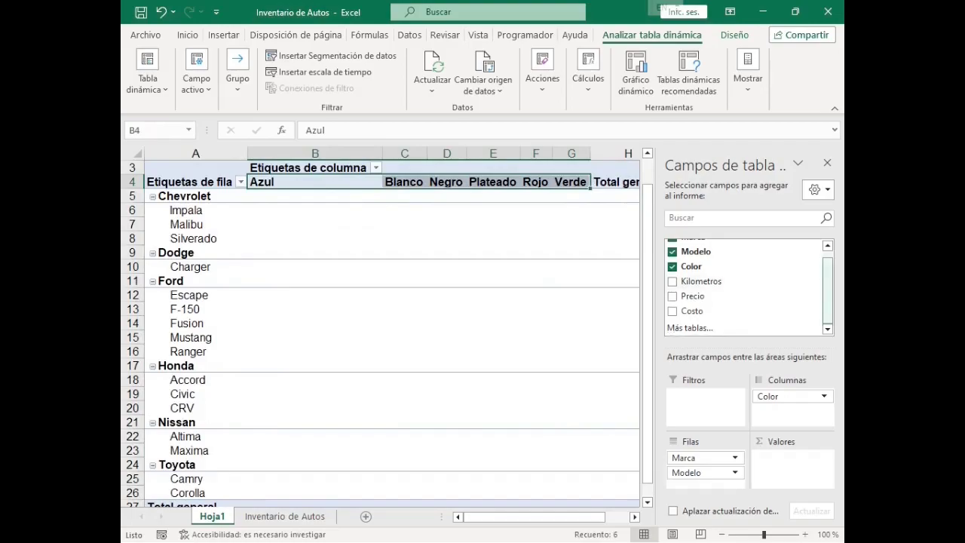
Add the Marca field to the pivot table's values as a count
{"action": "scroll", "coordinate": [746, 286], "scroll_direction": "up", "scroll_amount": 1}
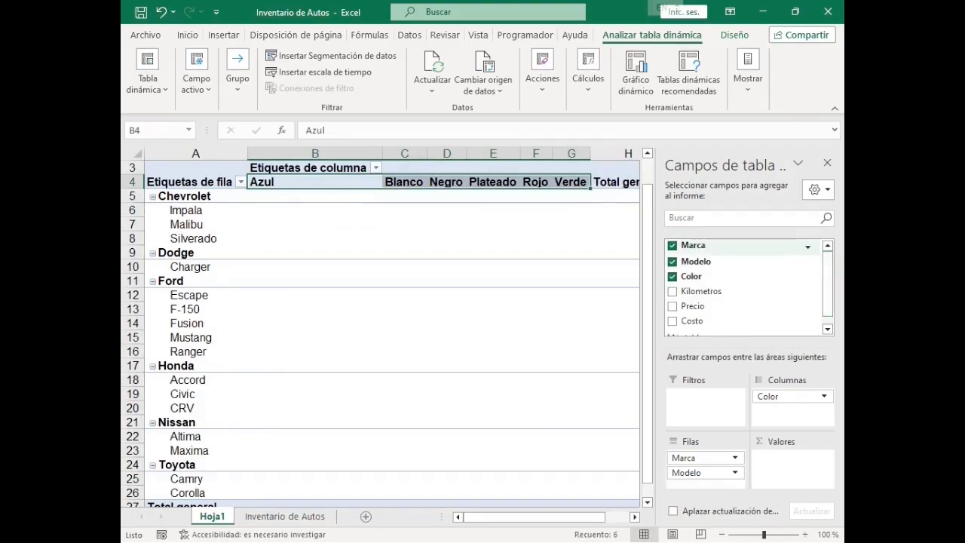
{"action": "scroll", "coordinate": [746, 287], "scroll_direction": "down", "scroll_amount": 1}
{"action": "left_click_drag", "start_coordinate": [693, 240], "coordinate": [792, 467]}
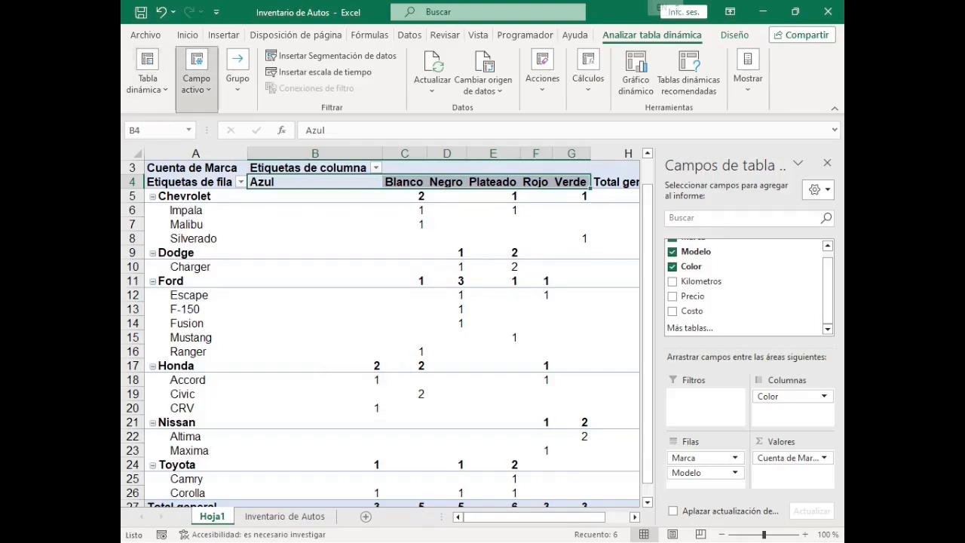
Collapse the Marca field to brand level and examine Chevrolet's counts by colour and its grand total
{"action": "left_click", "coordinate": [196, 72]}
{"action": "left_click", "coordinate": [467, 150]}
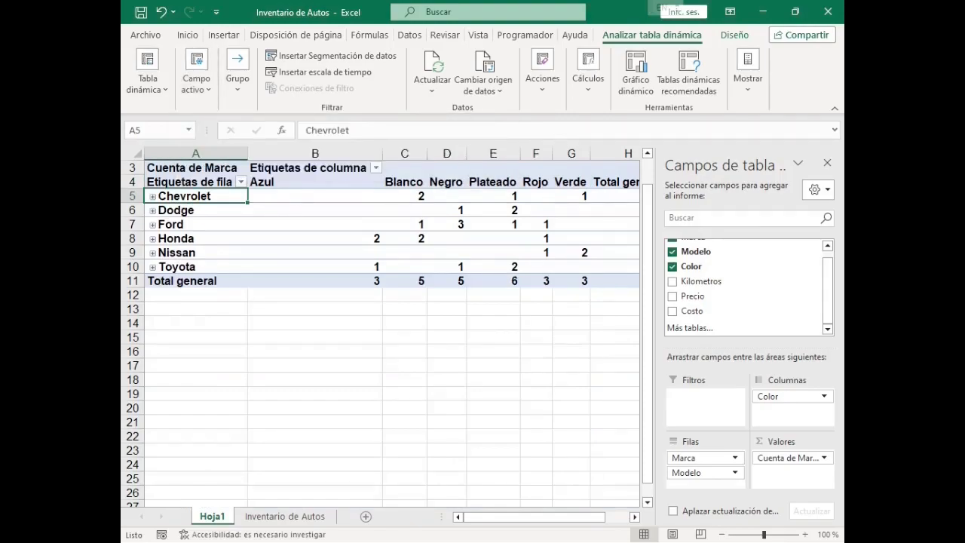
{"action": "left_click", "coordinate": [580, 196]}
{"action": "key", "text": "Left"}
{"action": "key", "text": "Left"}
{"action": "key", "text": "Left"}
{"action": "key", "text": "Left"}
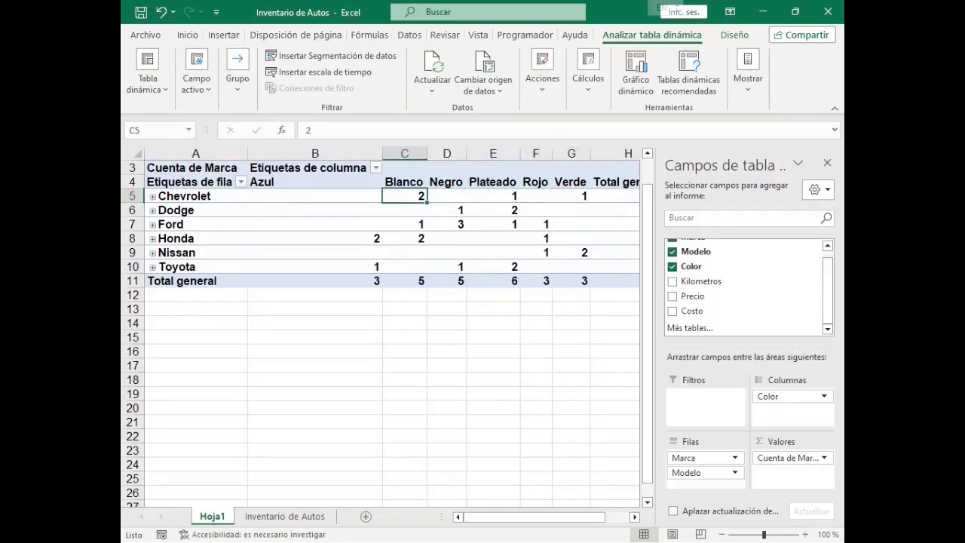
{"action": "mouse_move", "coordinate": [533, 516]}
{"action": "left_mouse_down"}
{"action": "mouse_move", "coordinate": [554, 516]}
{"action": "mouse_move", "coordinate": [525, 516]}
{"action": "left_mouse_up"}
{"action": "left_click", "coordinate": [557, 196]}
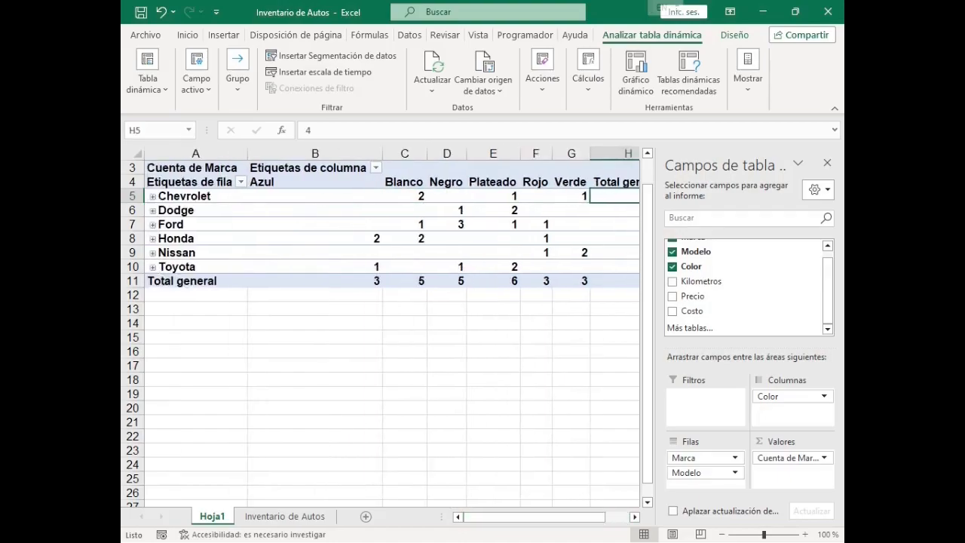
{"action": "left_click", "coordinate": [196, 192]}
{"action": "left_click", "coordinate": [195, 196]}
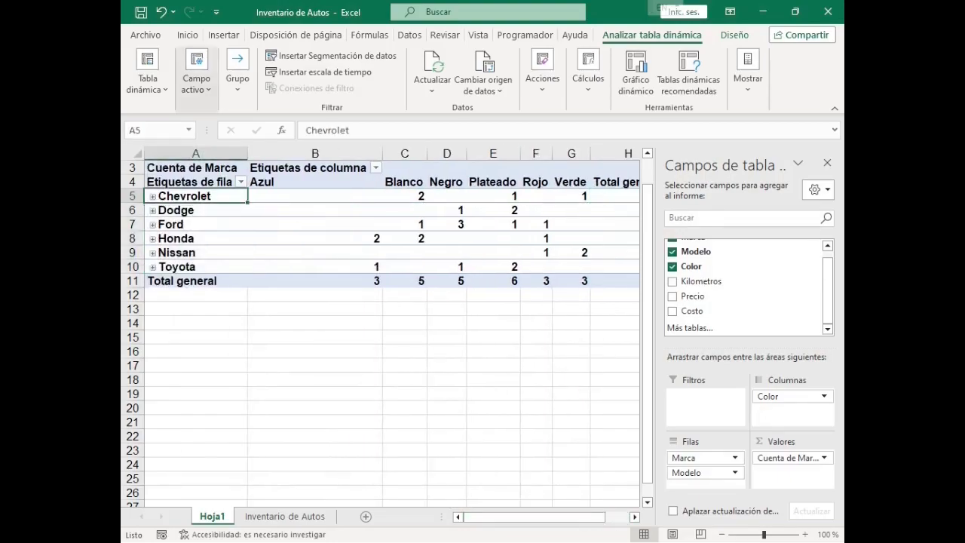
Expand the Marca field back to model level and examine the Impala counts by colour
{"action": "left_click", "coordinate": [196, 75]}
{"action": "left_click", "coordinate": [465, 128]}
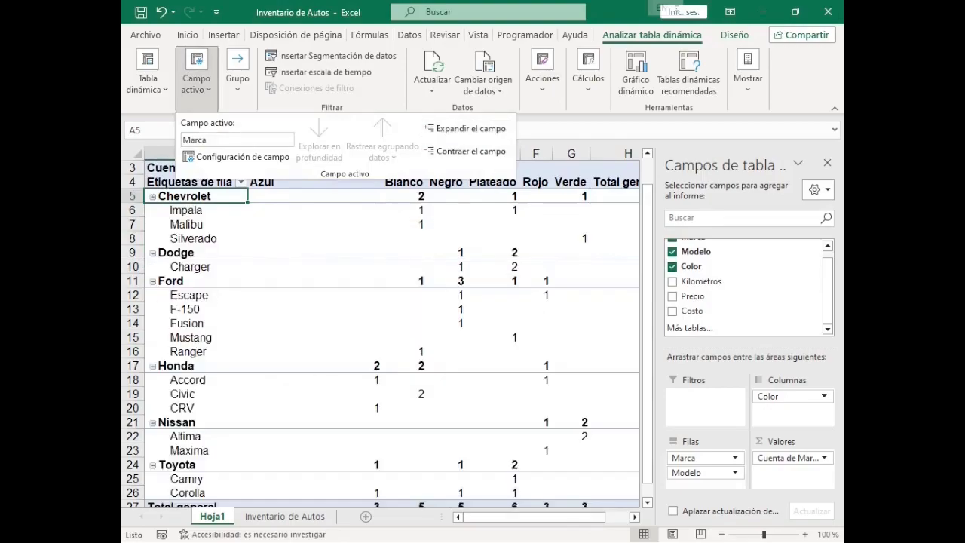
{"action": "left_click", "coordinate": [425, 351]}
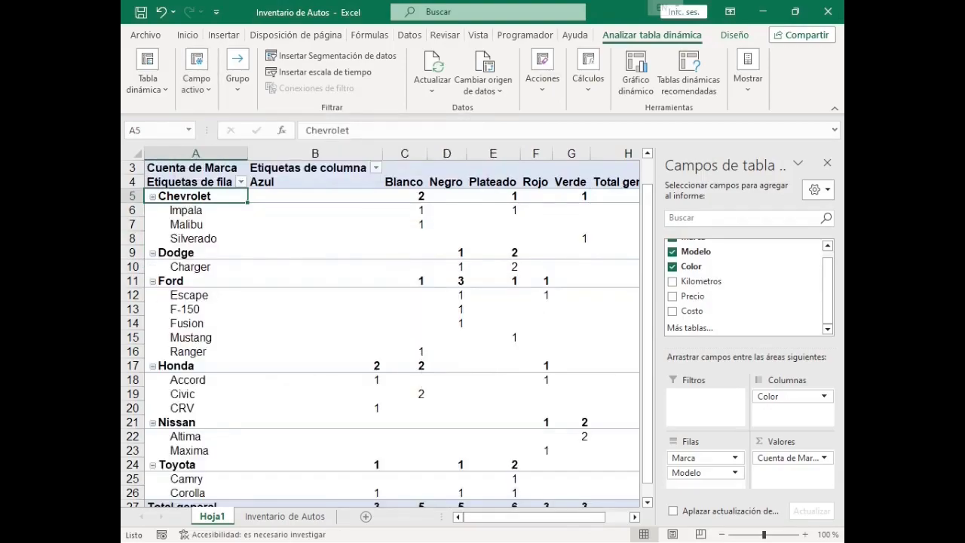
{"action": "left_click_drag", "start_coordinate": [399, 211], "coordinate": [539, 210]}
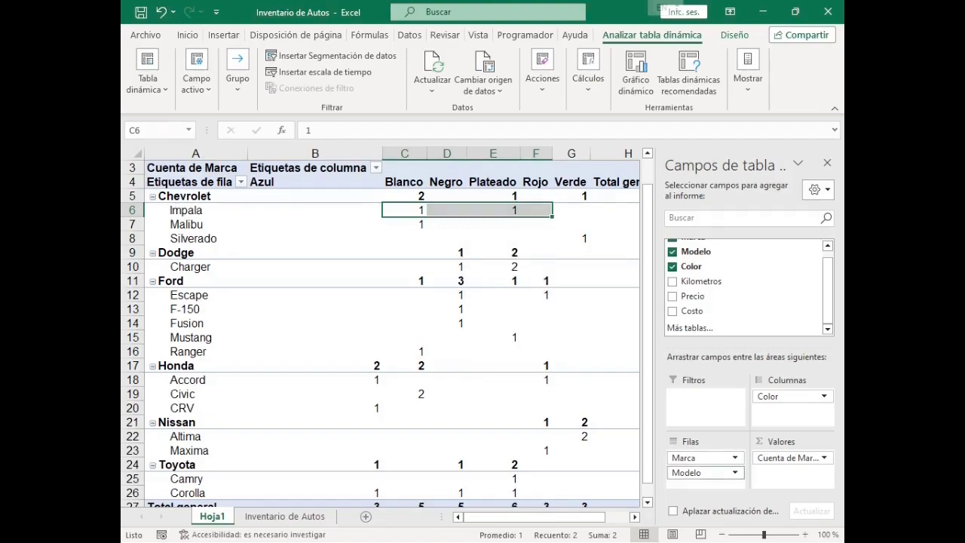
Remove the Modelo, Cuenta de Marca and Color fields from the pivot table, keeping only Marca in the rows
{"action": "left_click_drag", "start_coordinate": [699, 473], "coordinate": [520, 407]}
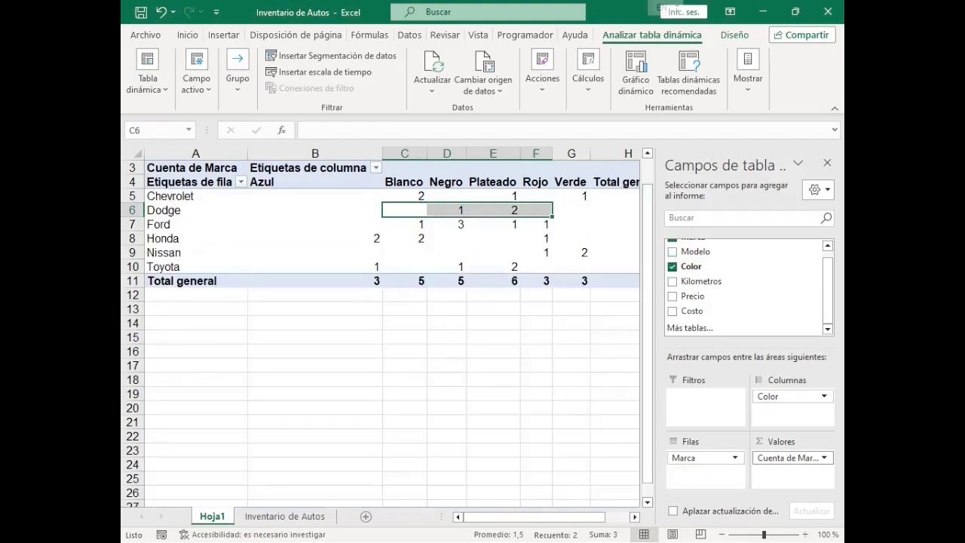
{"action": "left_click_drag", "start_coordinate": [788, 457], "coordinate": [527, 407]}
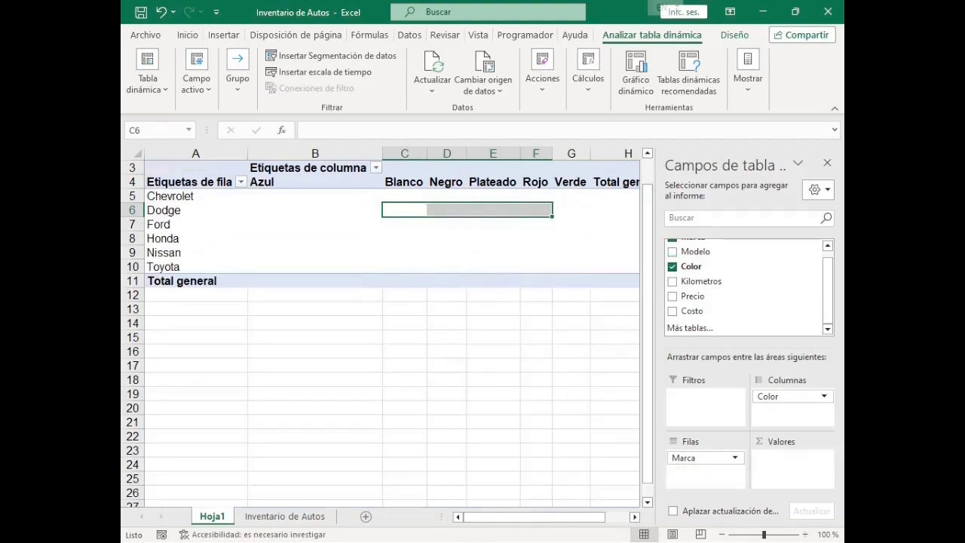
{"action": "left_click_drag", "start_coordinate": [788, 396], "coordinate": [528, 388]}
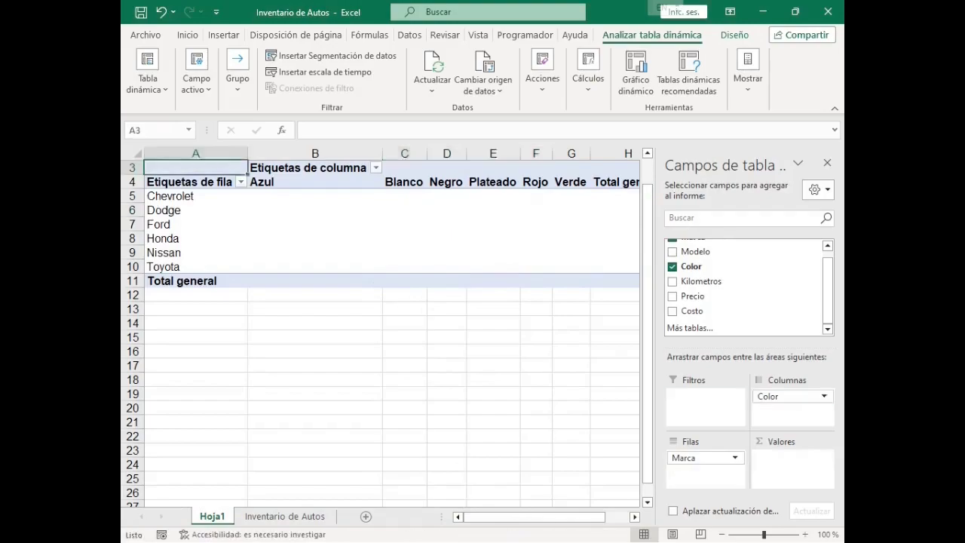
{"action": "left_click_drag", "start_coordinate": [647, 366], "coordinate": [647, 339]}
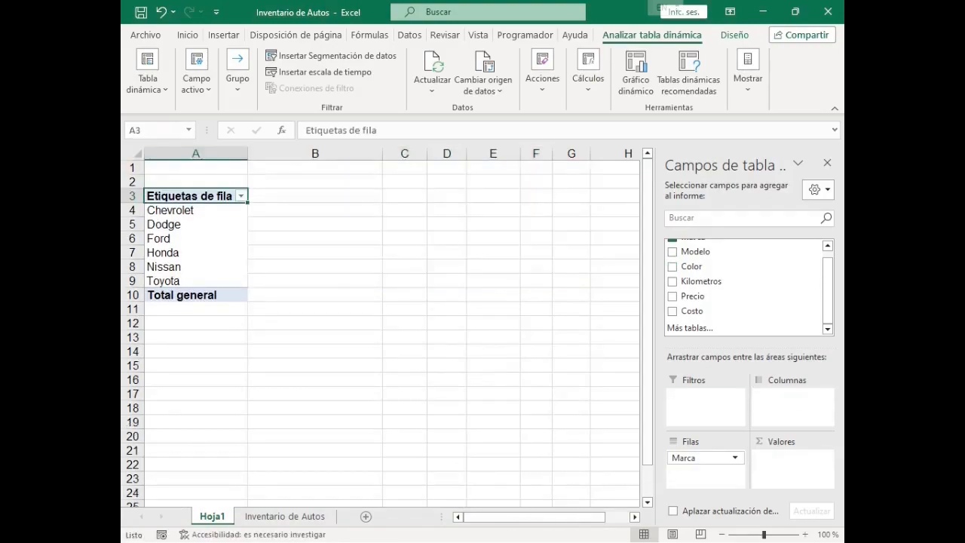
Add the Precio field to the pivot table's values as a sum and review the amounts for each brand
{"action": "left_click_drag", "start_coordinate": [170, 211], "coordinate": [171, 281]}
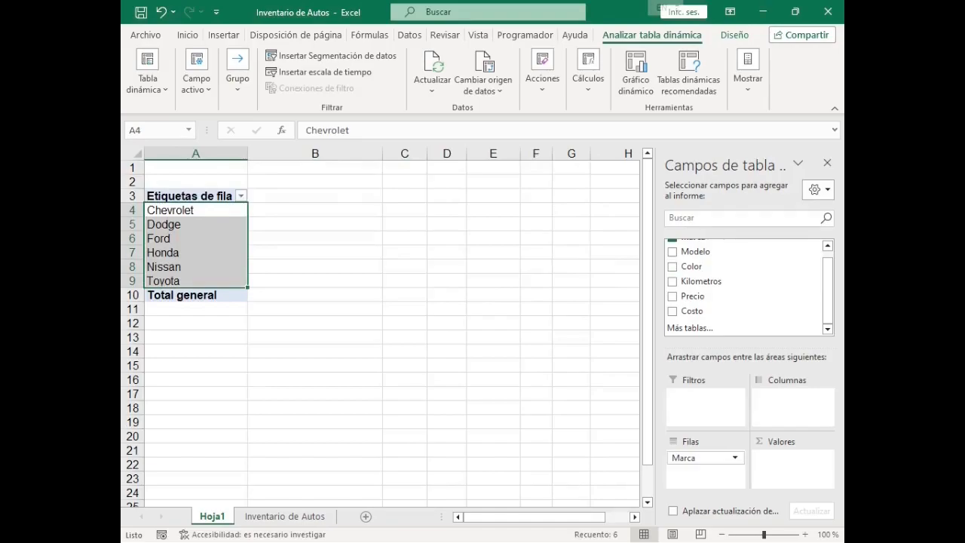
{"action": "left_click_drag", "start_coordinate": [693, 296], "coordinate": [791, 465]}
{"action": "left_click_drag", "start_coordinate": [292, 210], "coordinate": [292, 282]}
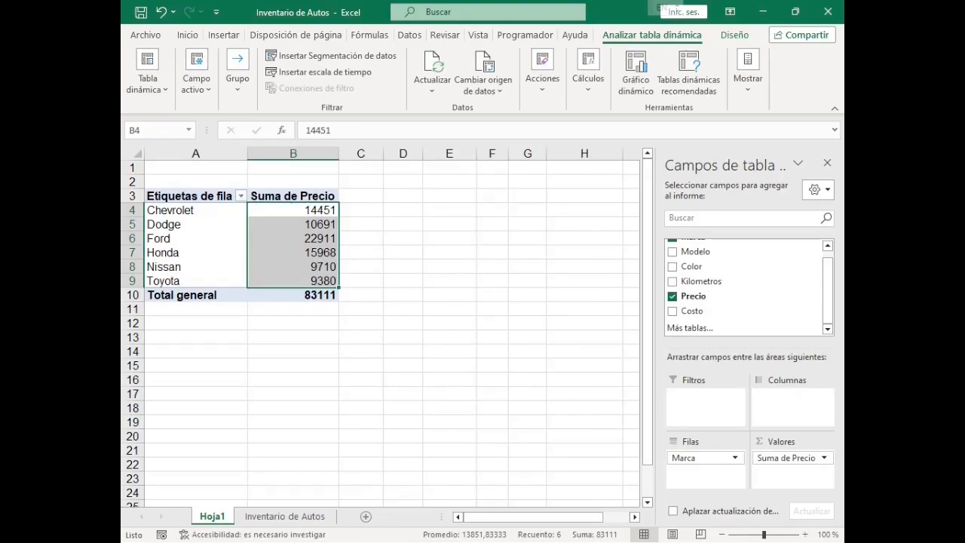
Add the Marca field to the pivot table's values as a count, placed ahead of Suma de Precio
{"action": "scroll", "coordinate": [742, 286], "scroll_direction": "up", "scroll_amount": 1}
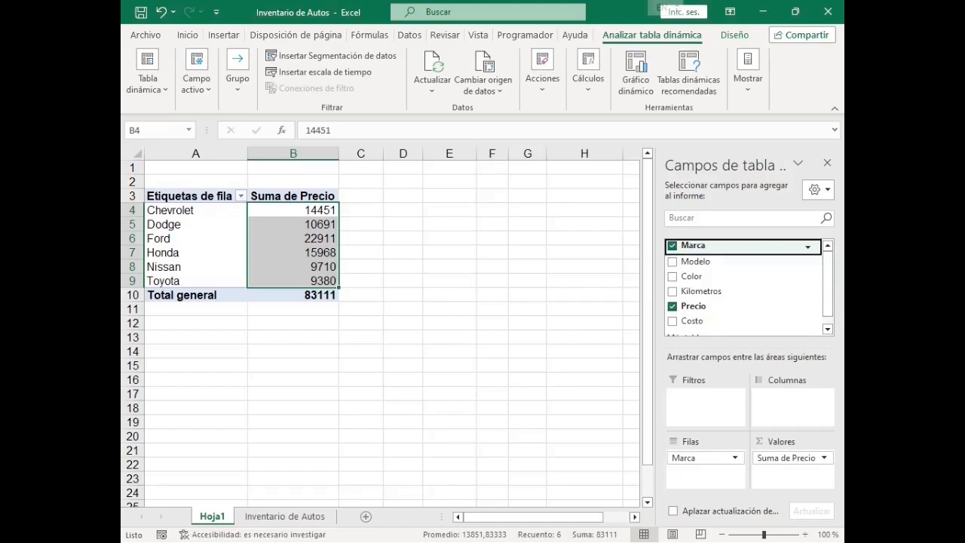
{"action": "scroll", "coordinate": [742, 286], "scroll_direction": "down", "scroll_amount": 1}
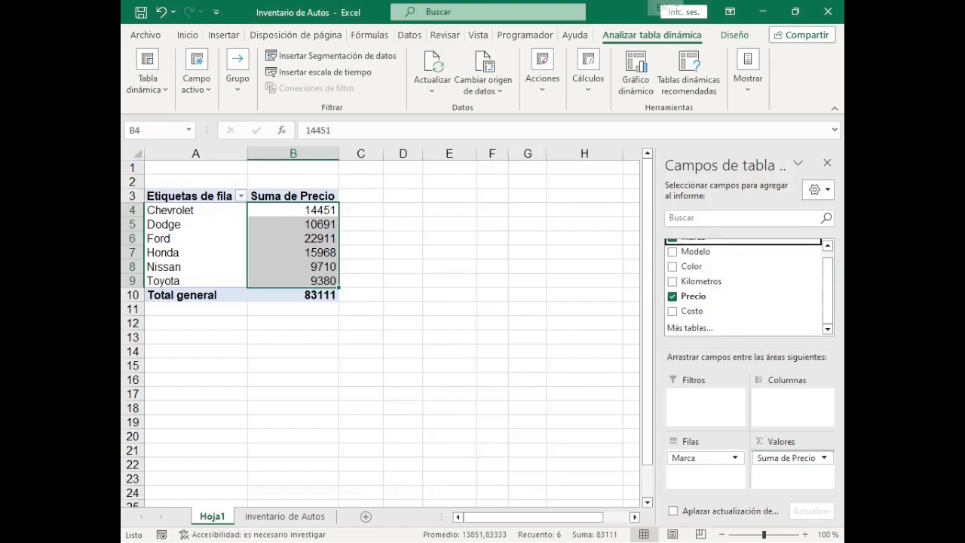
{"action": "left_click_drag", "start_coordinate": [693, 239], "coordinate": [790, 454]}
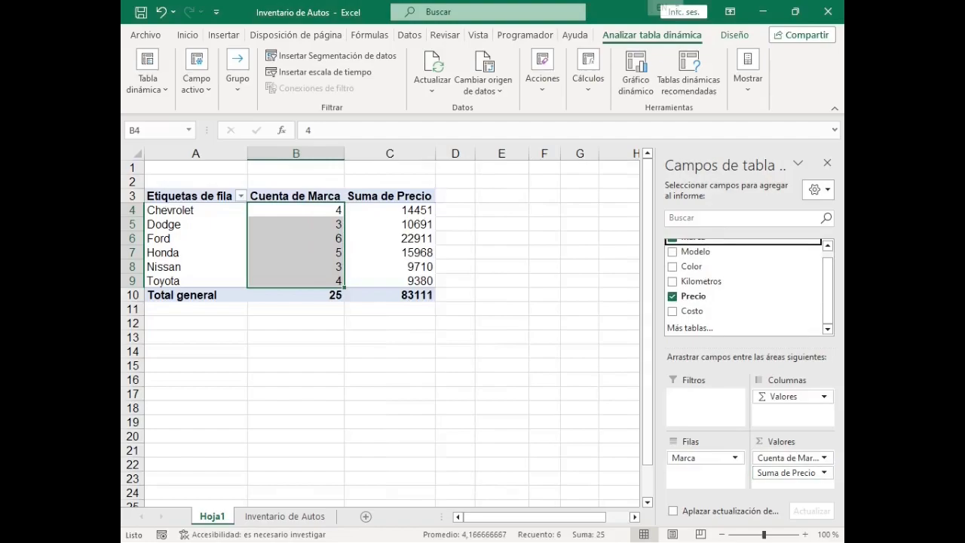
Review the Chevrolet count and price, and add the Costo field to the pivot table's values as a sum
{"action": "left_click", "coordinate": [215, 208]}
{"action": "left_click_drag", "start_coordinate": [215, 210], "coordinate": [332, 211]}
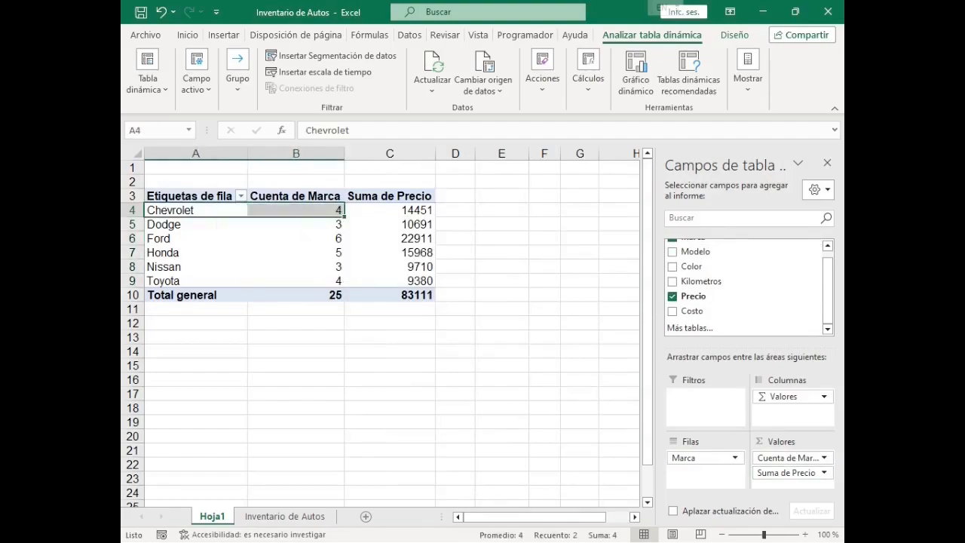
{"action": "left_click", "coordinate": [300, 210]}
{"action": "left_click", "coordinate": [389, 210]}
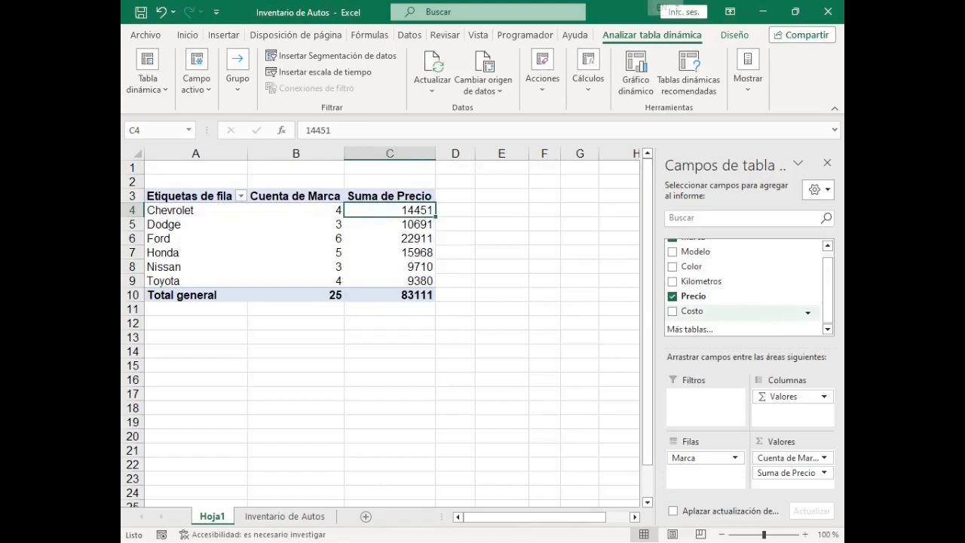
{"action": "left_click", "coordinate": [671, 310]}
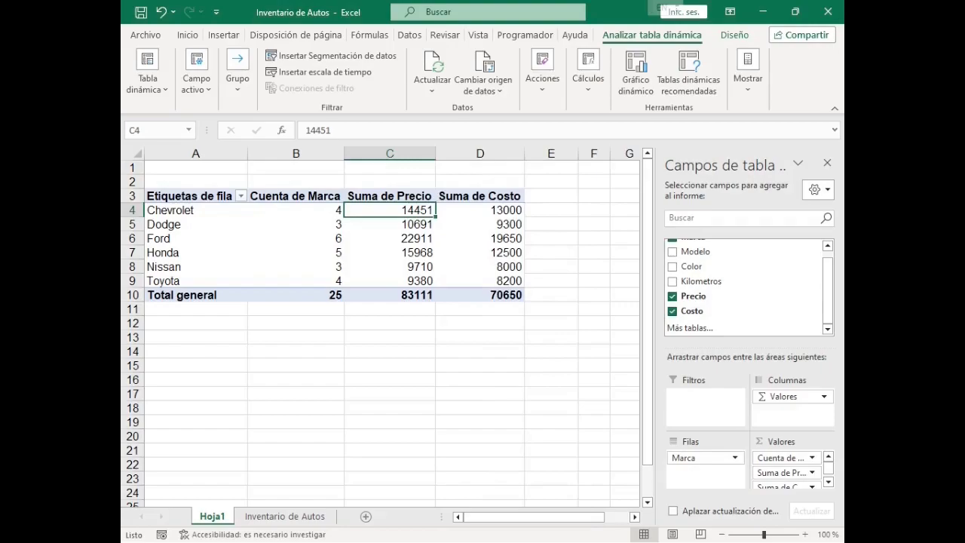
{"action": "left_click", "coordinate": [480, 210]}
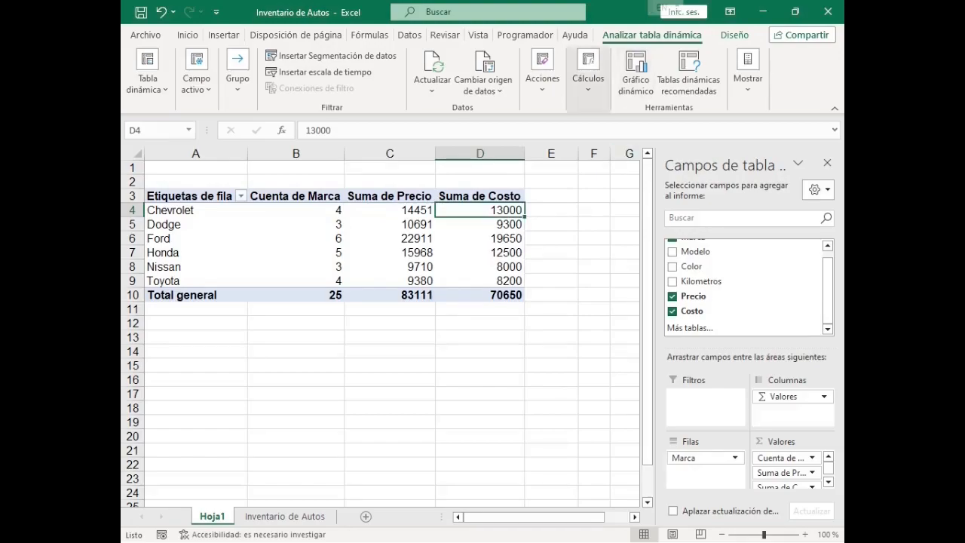
Start a new calculated field for the pivot table and name it Margen de Beneficio
{"action": "left_click", "coordinate": [587, 72]}
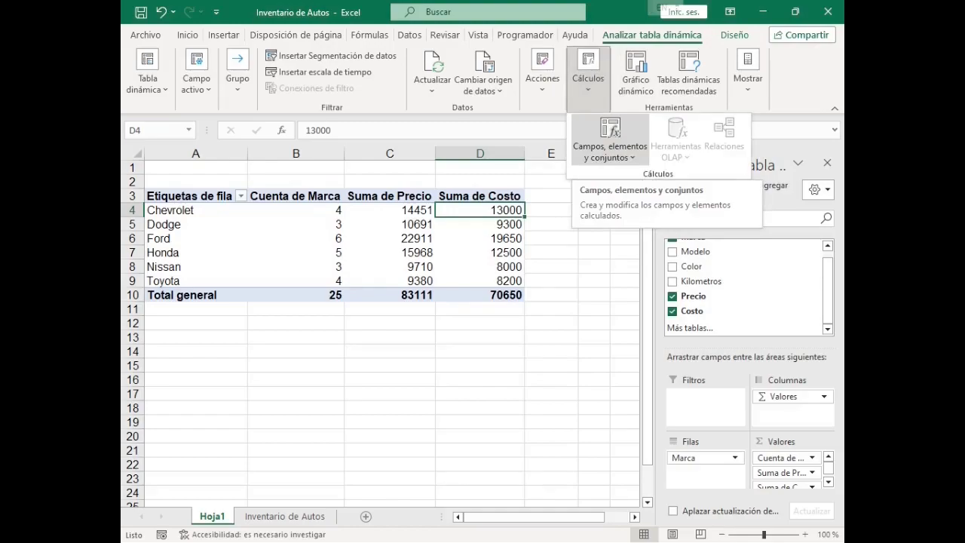
{"action": "left_click", "coordinate": [610, 136]}
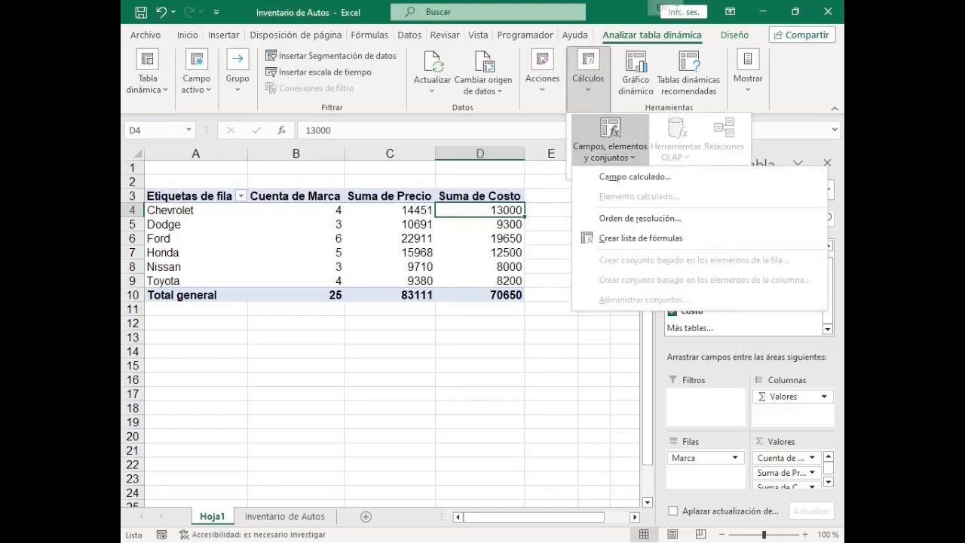
{"action": "left_click", "coordinate": [635, 177]}
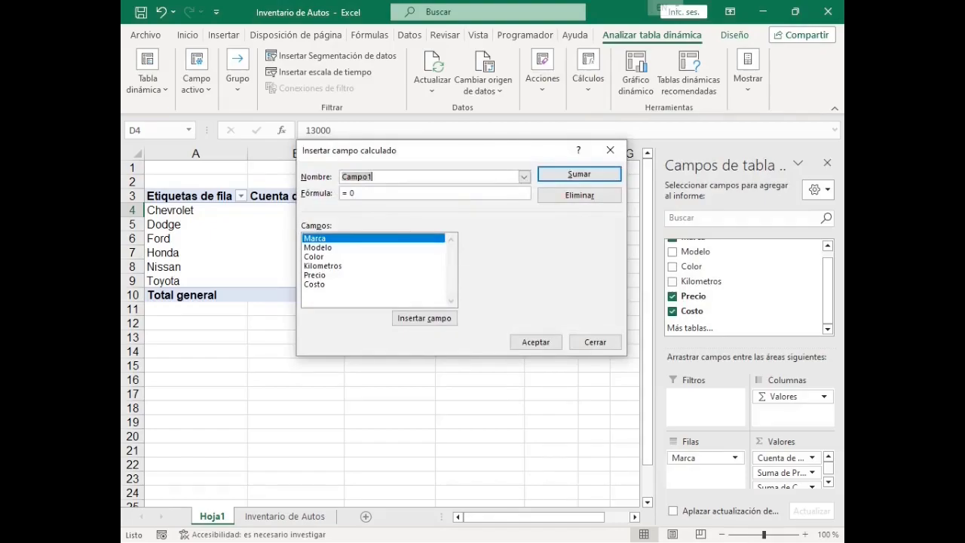
{"action": "type", "text": "Margen de Beneficio"}
{"action": "key", "text": "Tab"}
Set the calculated field's formula to = Precio - Costo and add the field to the pivot table
{"action": "type", "text": "\\"}
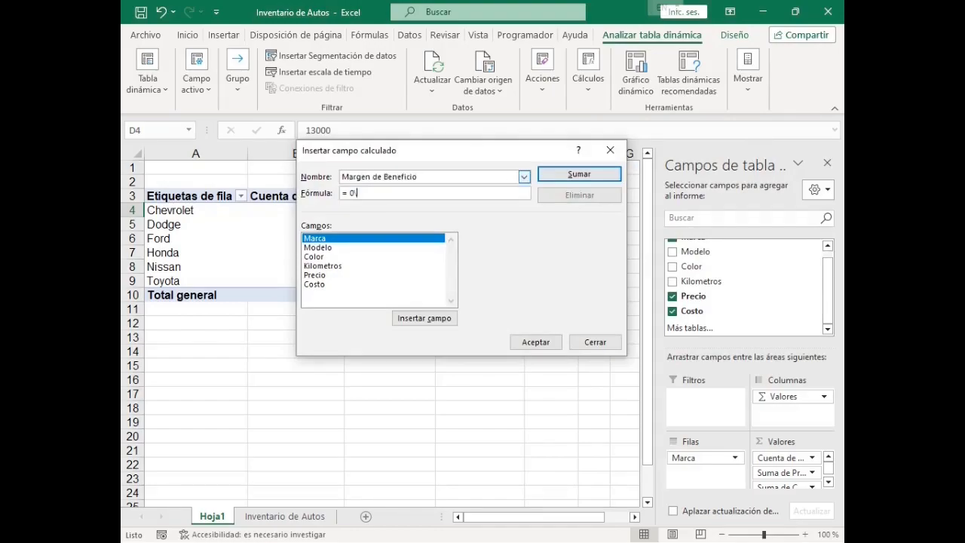
{"action": "key", "text": "BackSpace"}
{"action": "key", "text": "BackSpace"}
{"action": "left_click", "coordinate": [315, 275]}
{"action": "left_click", "coordinate": [425, 318]}
{"action": "left_click", "coordinate": [424, 318]}
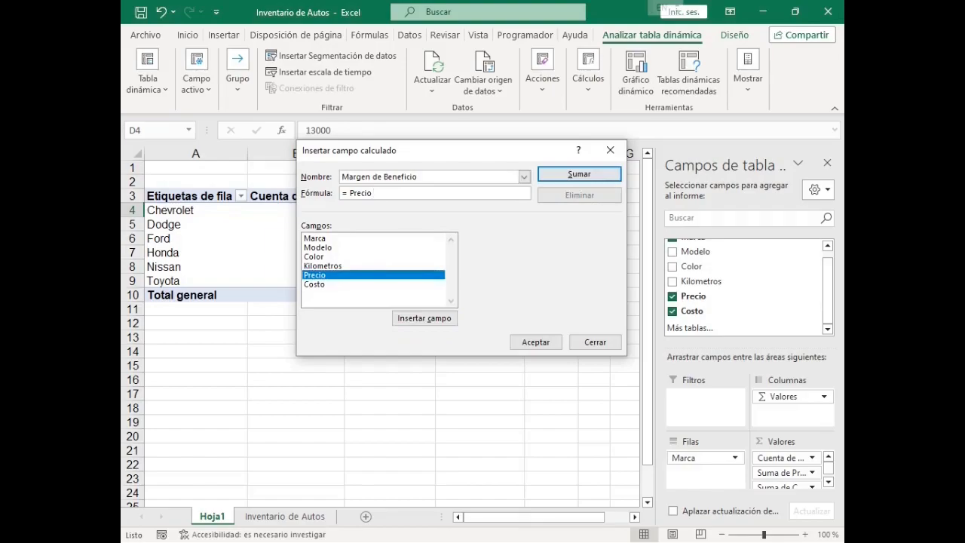
{"action": "type", "text": "-"}
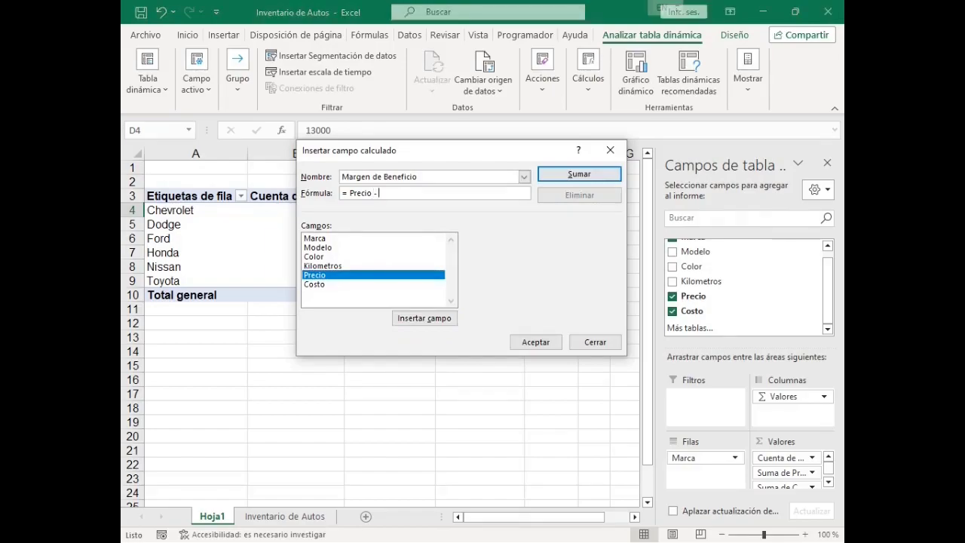
{"action": "left_click", "coordinate": [314, 284]}
{"action": "left_click", "coordinate": [425, 318]}
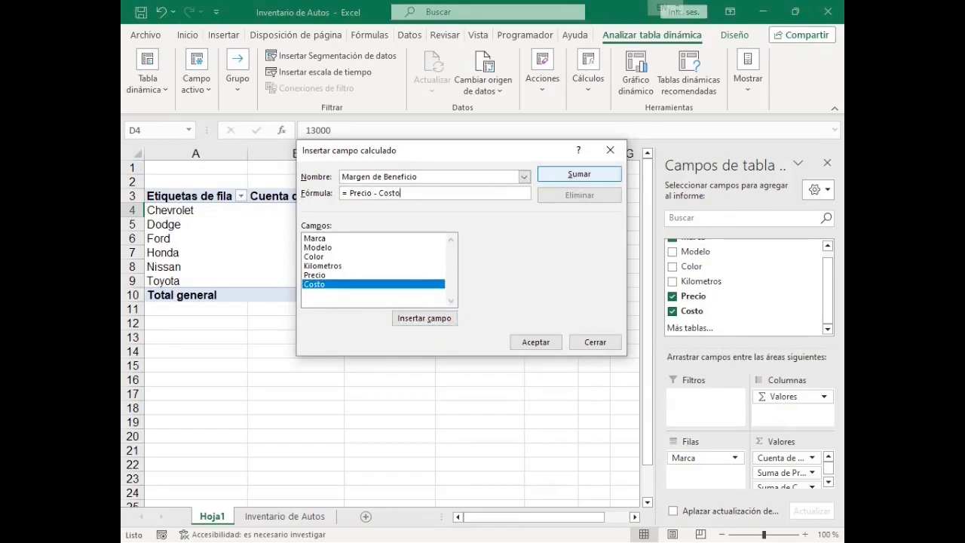
{"action": "key", "text": "Return"}
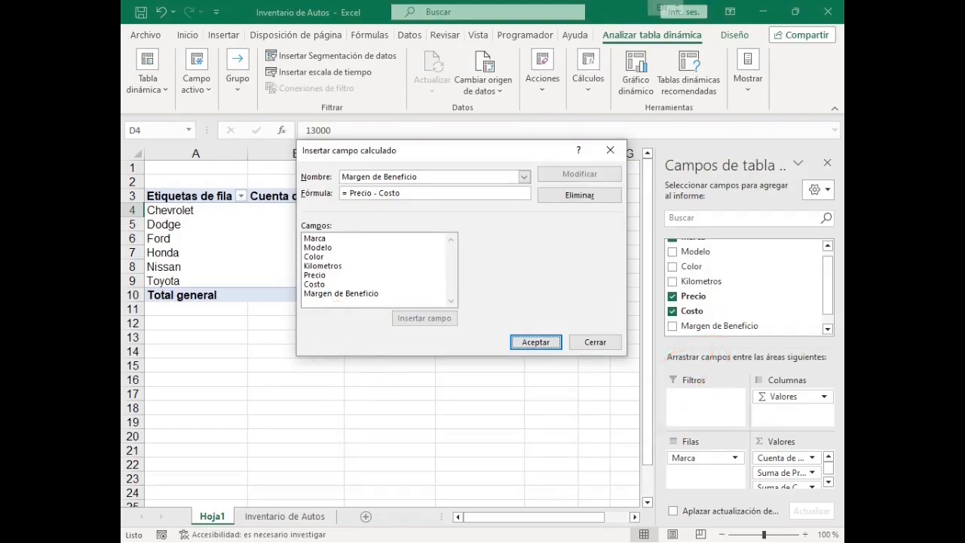
{"action": "left_click", "coordinate": [535, 341]}
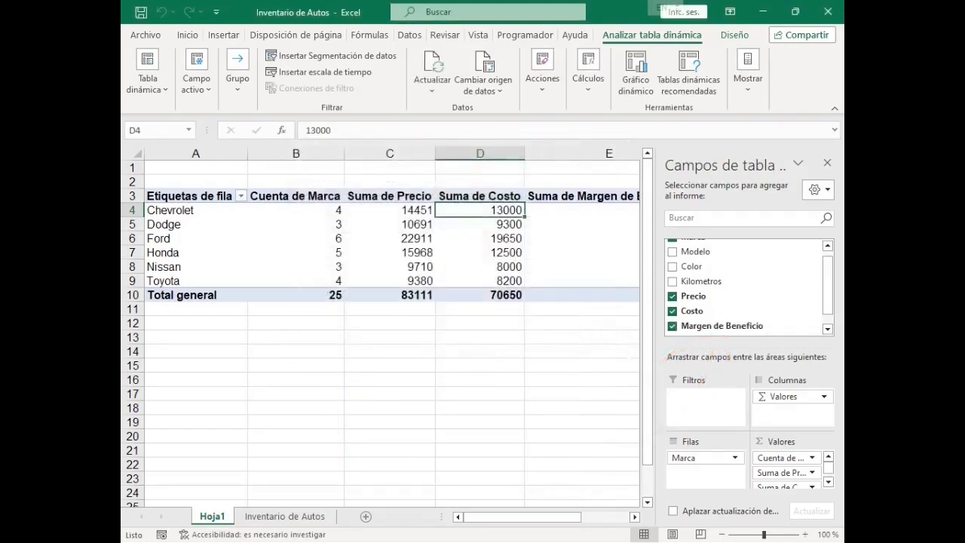
Examine the Chevrolet row's count, price, cost and profit margin in the pivot table
{"action": "left_click_drag", "start_coordinate": [520, 517], "coordinate": [536, 517]}
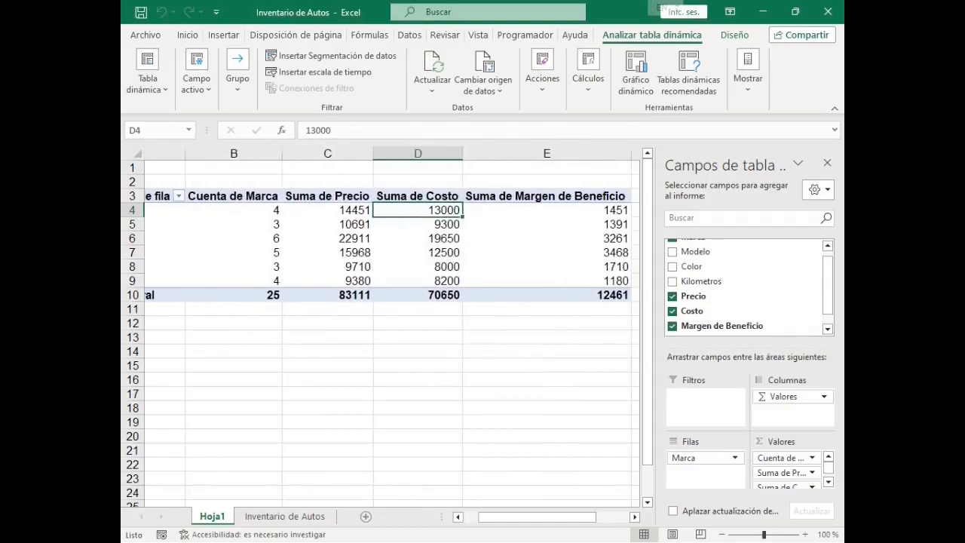
{"action": "left_click_drag", "start_coordinate": [535, 517], "coordinate": [522, 517]}
{"action": "left_click", "coordinate": [309, 210], "text": "shift"}
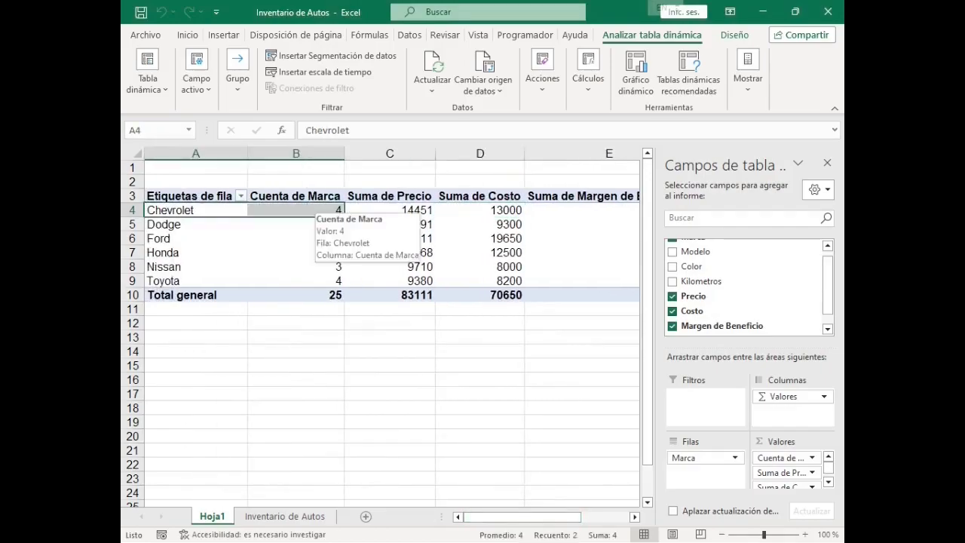
{"action": "key", "text": "Right"}
{"action": "key", "text": "Right"}
{"action": "key", "text": "Right"}
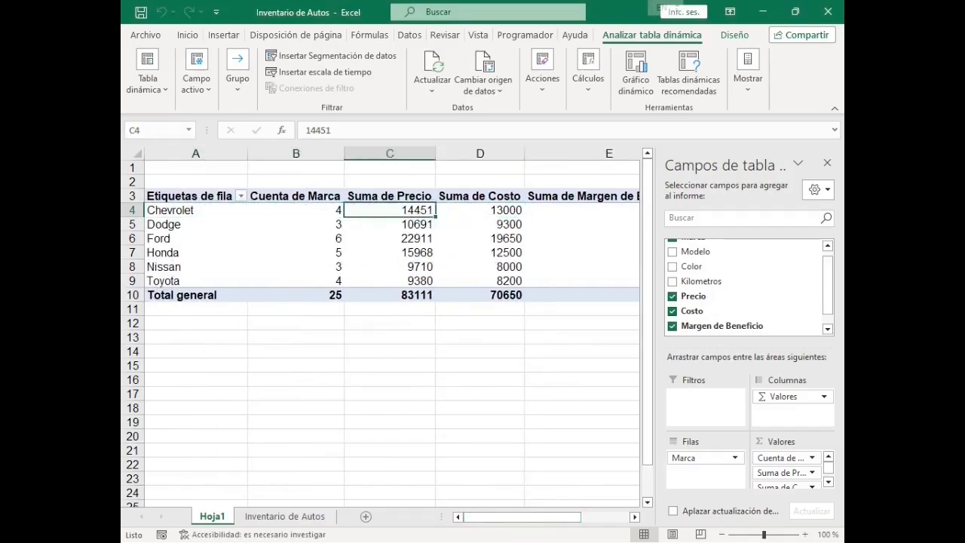
{"action": "left_click_drag", "start_coordinate": [509, 517], "coordinate": [538, 517]}
{"action": "left_click", "coordinate": [490, 210]}
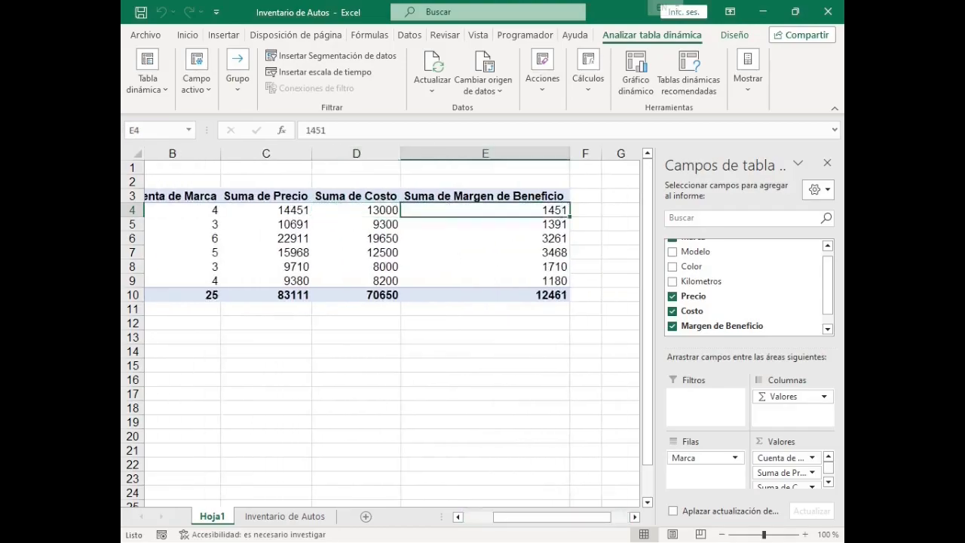
{"action": "scroll", "coordinate": [392, 332], "scroll_direction": "left", "scroll_amount": 1}
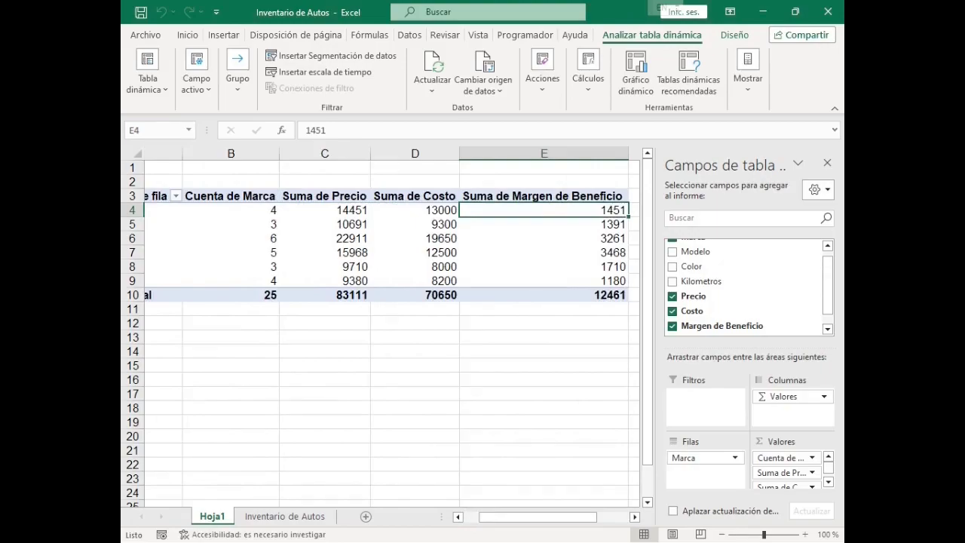
Sort the brands by Suma de Margen de Beneficio from largest to smallest
{"action": "left_click", "coordinate": [543, 252]}
{"action": "left_click", "coordinate": [540, 210]}
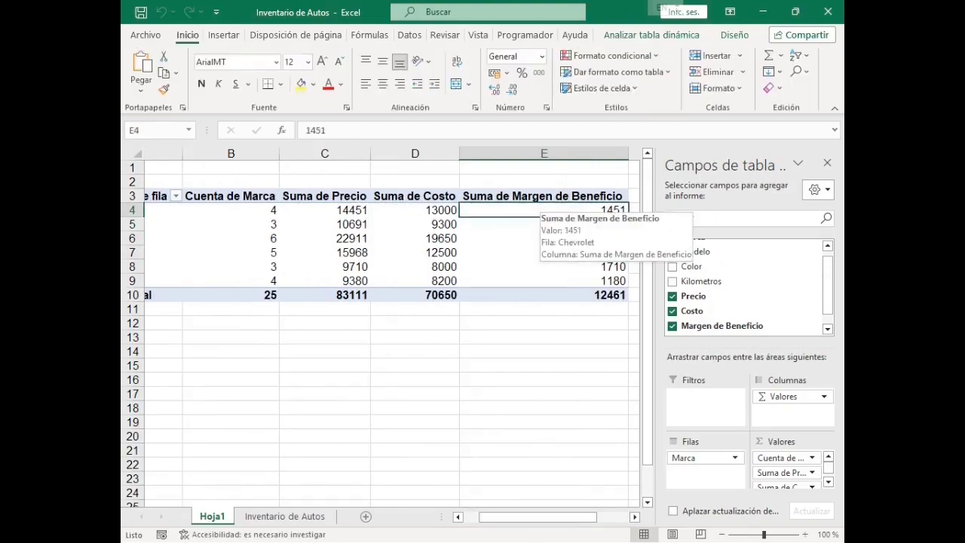
{"action": "right_click", "coordinate": [544, 210]}
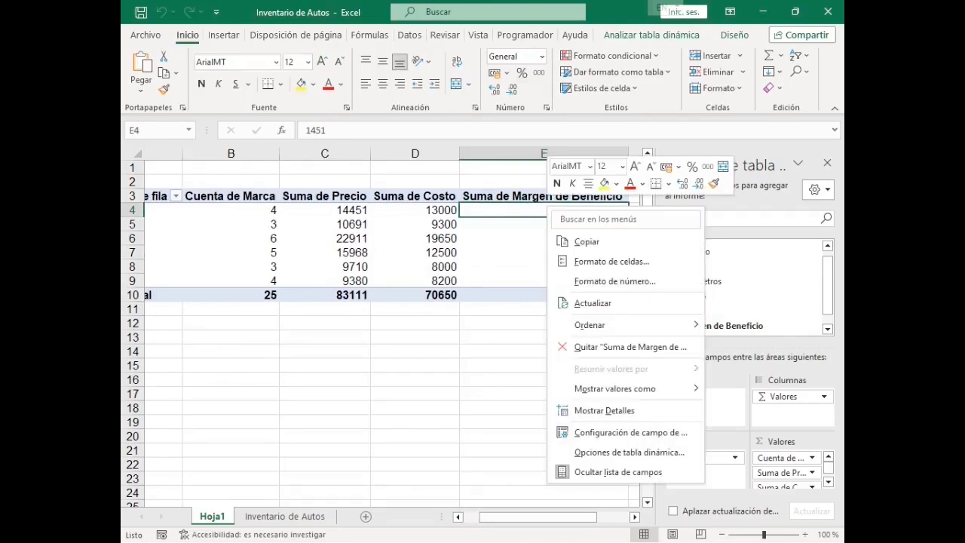
{"action": "mouse_move", "coordinate": [603, 325]}
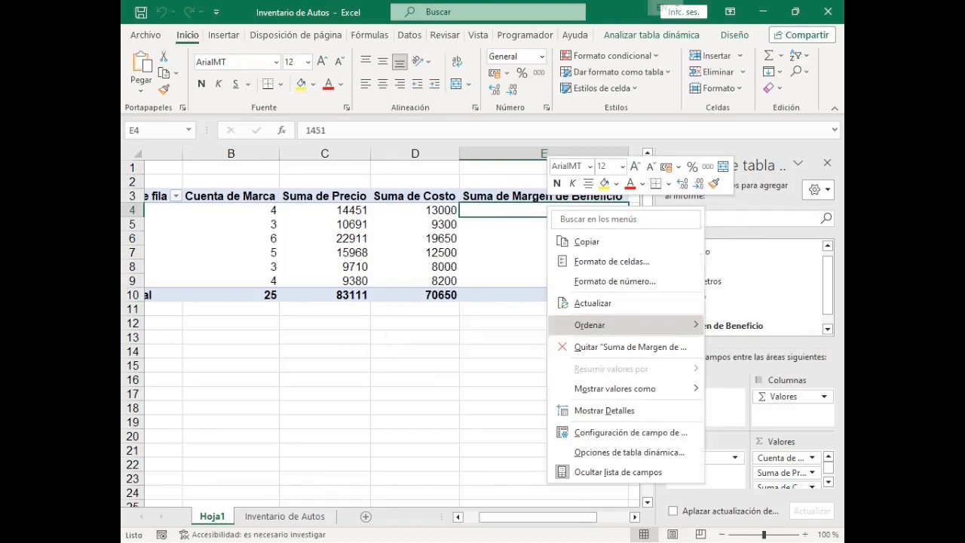
{"action": "left_click", "coordinate": [467, 346]}
Set the sheet zoom to 90% and review the count and profit margin of the Honda row
{"action": "left_click", "coordinate": [827, 534]}
{"action": "key", "text": "Tab"}
{"action": "type", "text": "90"}
{"action": "key", "text": "Return"}
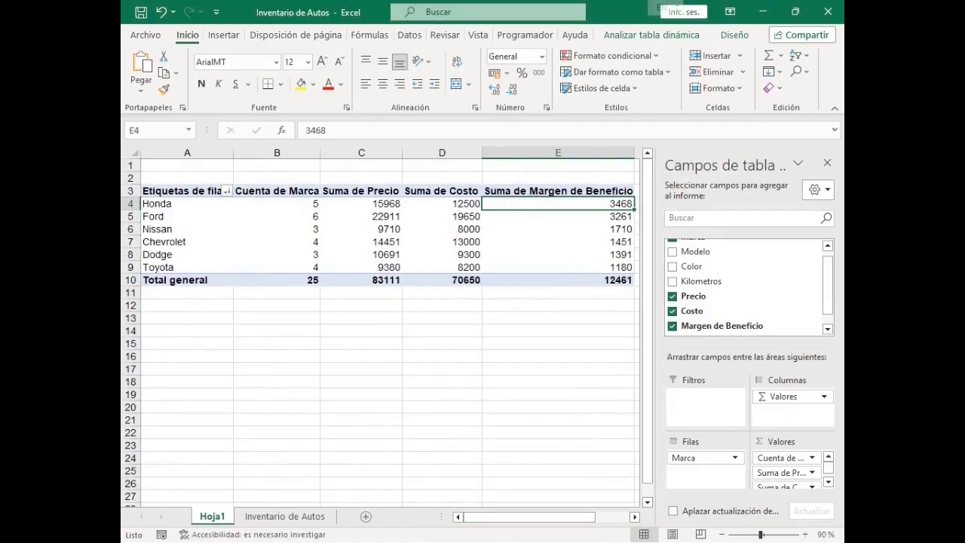
{"action": "left_click_drag", "start_coordinate": [181, 204], "coordinate": [276, 203]}
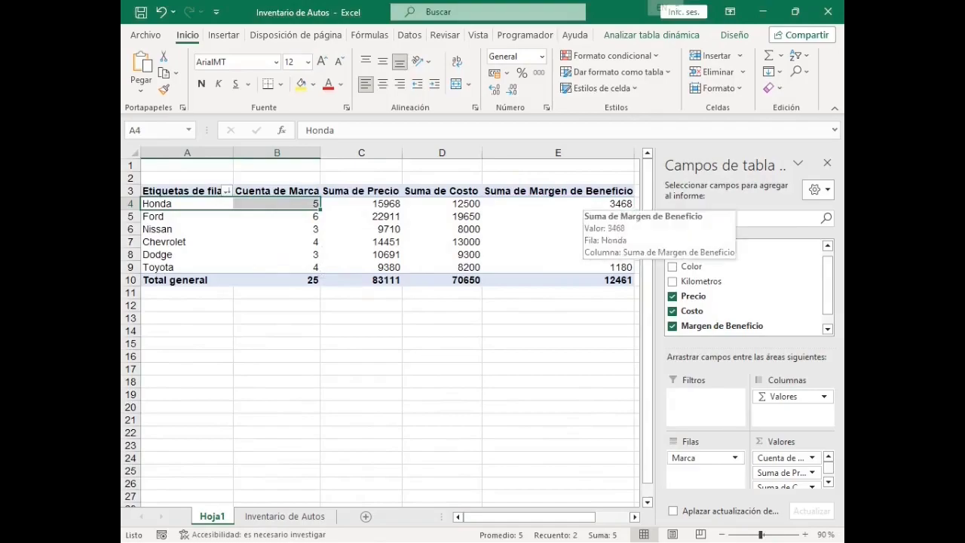
{"action": "left_click", "coordinate": [580, 204]}
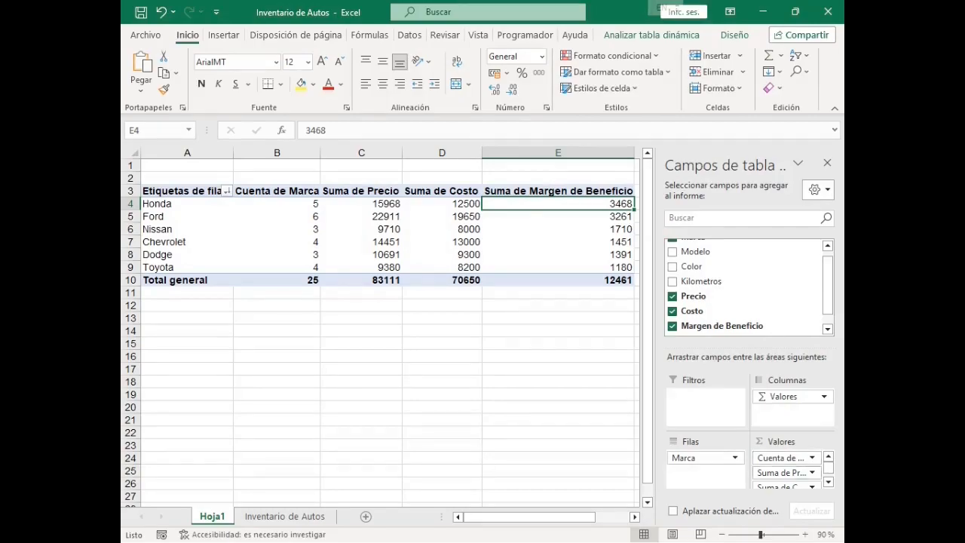
Remove Suma de Precio, Cuenta de Marca and Suma de Margen de Beneficio from the pivot table's values, keeping only Suma de Costo
{"action": "left_click_drag", "start_coordinate": [781, 472], "coordinate": [561, 407]}
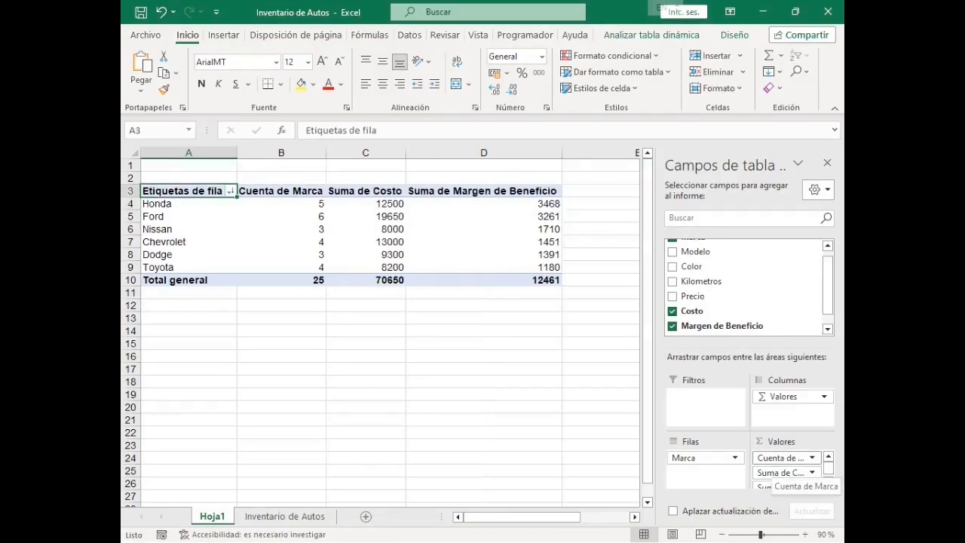
{"action": "left_click_drag", "start_coordinate": [781, 458], "coordinate": [561, 407]}
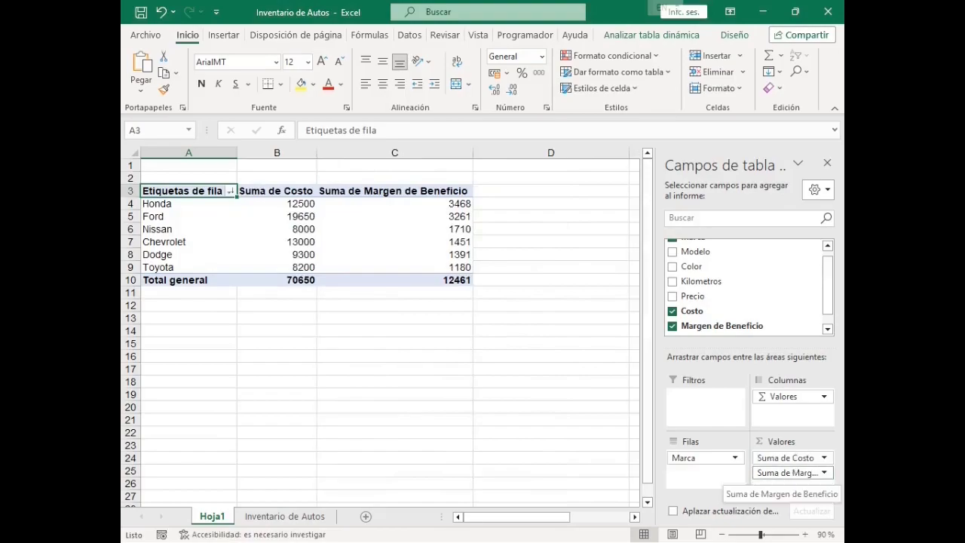
{"action": "left_click_drag", "start_coordinate": [787, 472], "coordinate": [562, 407]}
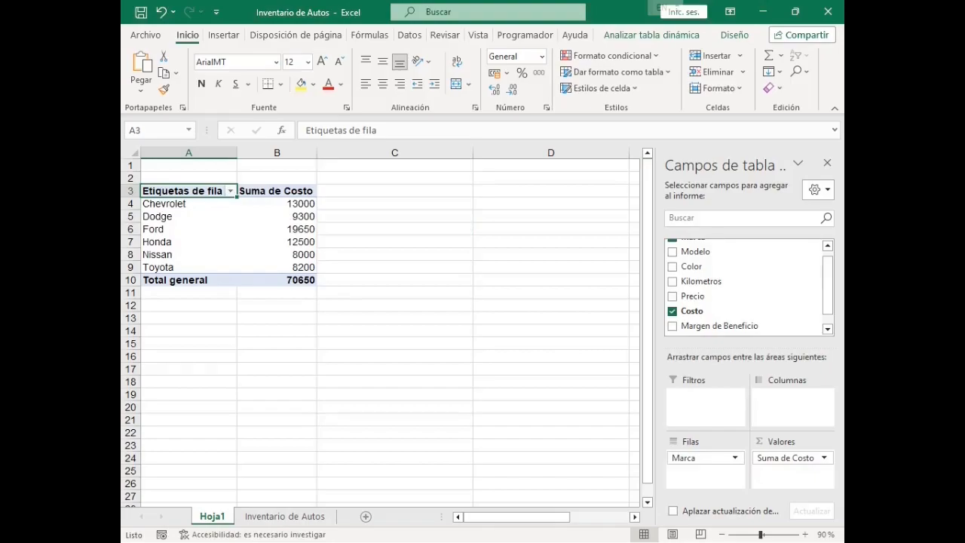
{"action": "left_click", "coordinate": [188, 203]}
{"action": "left_click", "coordinate": [178, 217]}
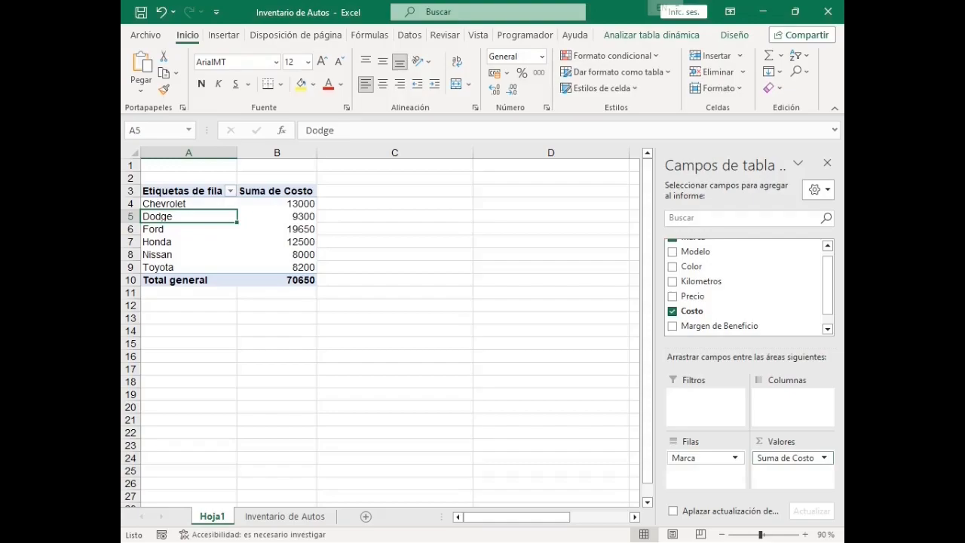
Change the Costo value field to summarise by Promedio instead of Suma
{"action": "left_click", "coordinate": [823, 457]}
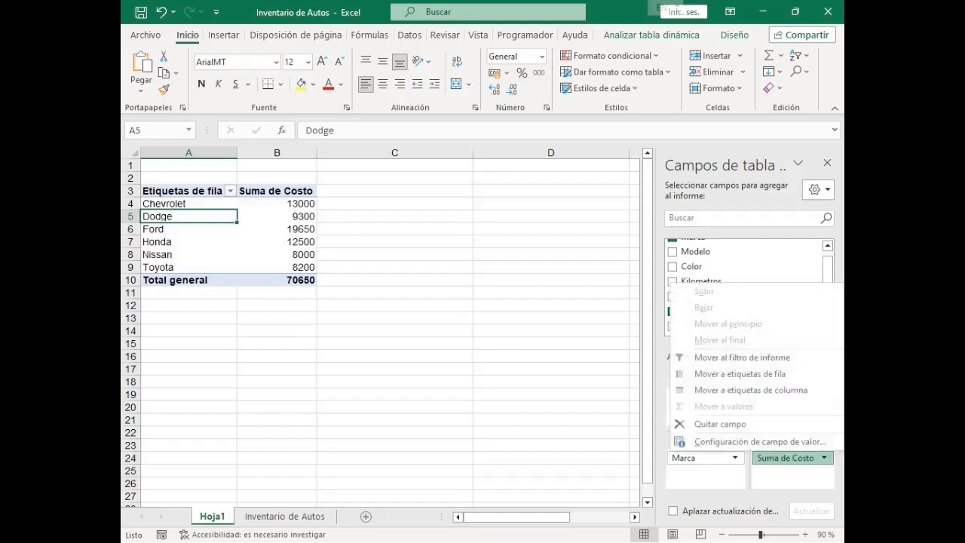
{"action": "left_click", "coordinate": [759, 442]}
{"action": "mouse_move", "coordinate": [475, 277]}
{"action": "left_mouse_down"}
{"action": "mouse_move", "coordinate": [475, 293]}
{"action": "mouse_move", "coordinate": [475, 277]}
{"action": "left_mouse_up"}
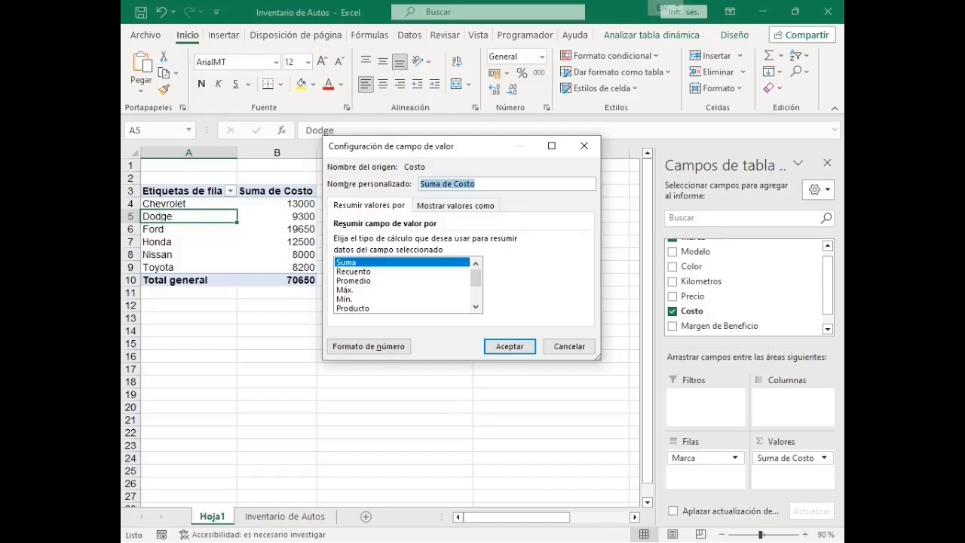
{"action": "left_click", "coordinate": [354, 281]}
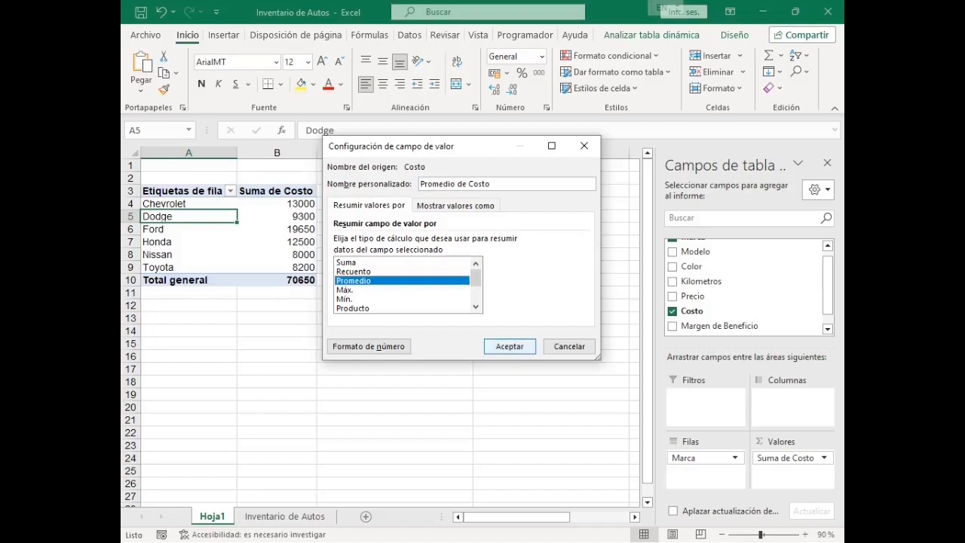
{"action": "left_click", "coordinate": [509, 347]}
Format the Promedio de Costo values, including the grand total, as Contabilidad with the $ symbol and no decimals
{"action": "left_click_drag", "start_coordinate": [286, 204], "coordinate": [286, 280]}
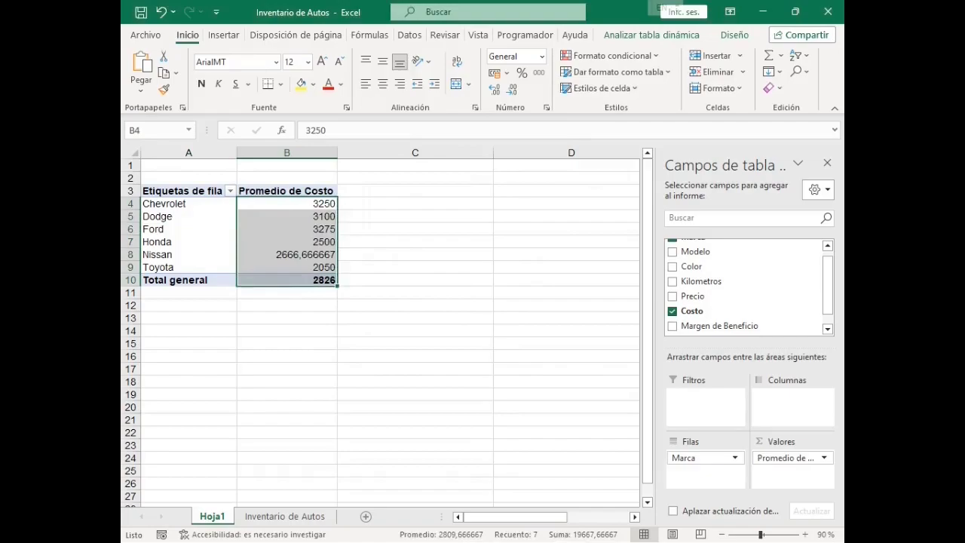
{"action": "left_click", "coordinate": [506, 72]}
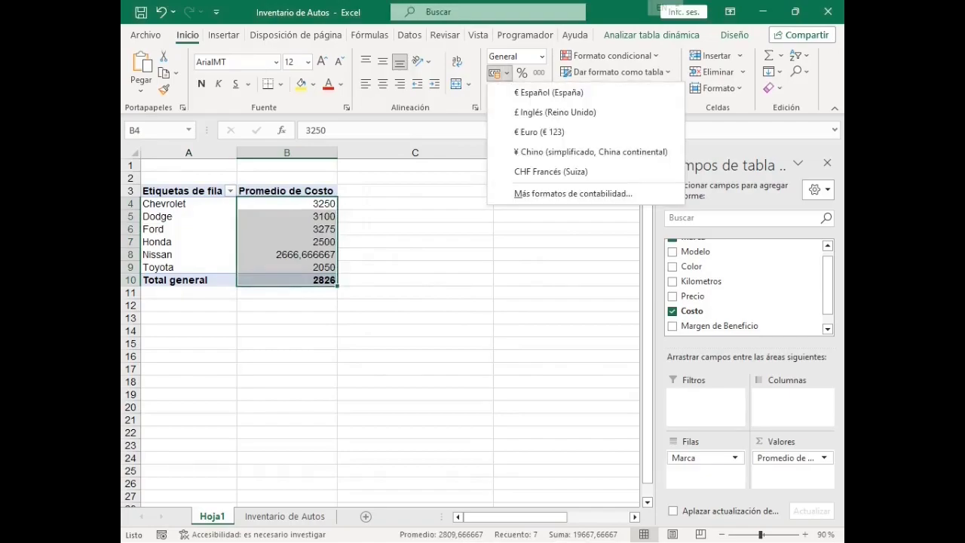
{"action": "left_click", "coordinate": [573, 193]}
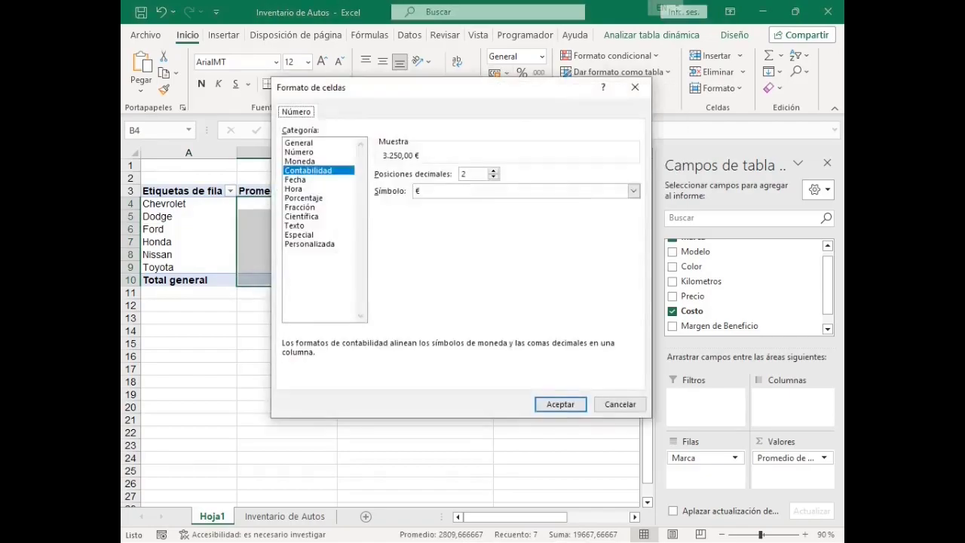
{"action": "left_click", "coordinate": [633, 191]}
{"action": "scroll", "coordinate": [520, 286], "scroll_direction": "down", "scroll_amount": 2}
{"action": "left_click", "coordinate": [520, 323]}
{"action": "left_click", "coordinate": [560, 404]}
{"action": "double_click", "coordinate": [512, 89]}
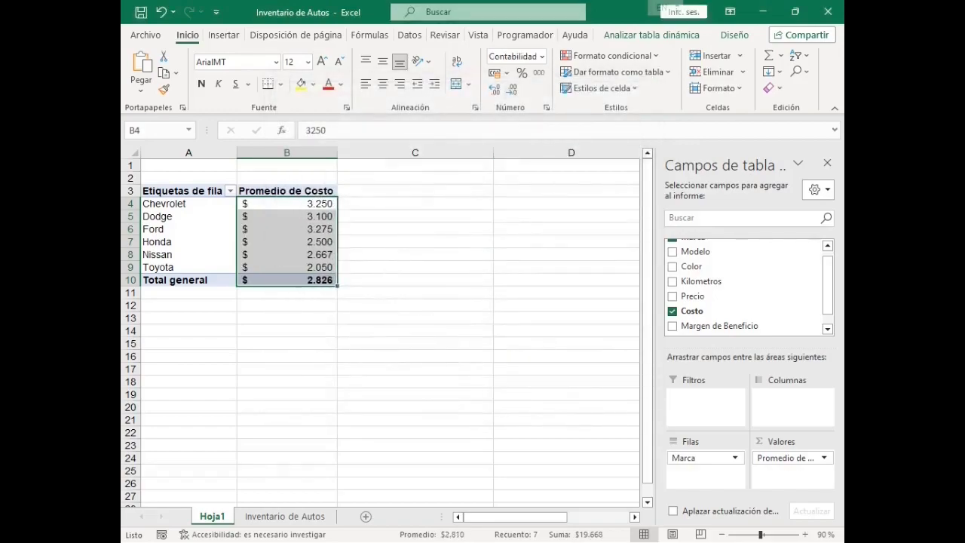
Review the average cost of each brand in the pivot table, including the Honda row
{"action": "left_click", "coordinate": [287, 203]}
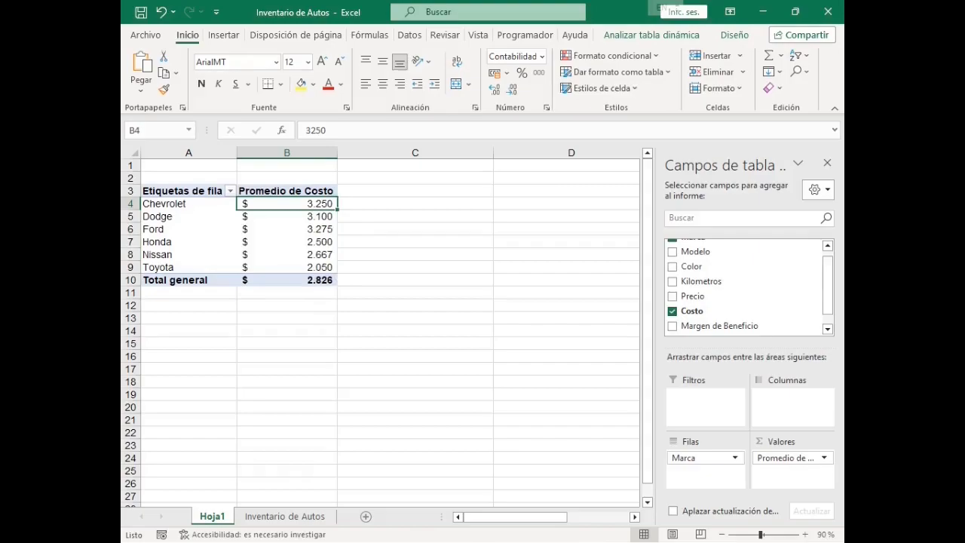
{"action": "left_click", "coordinate": [287, 242]}
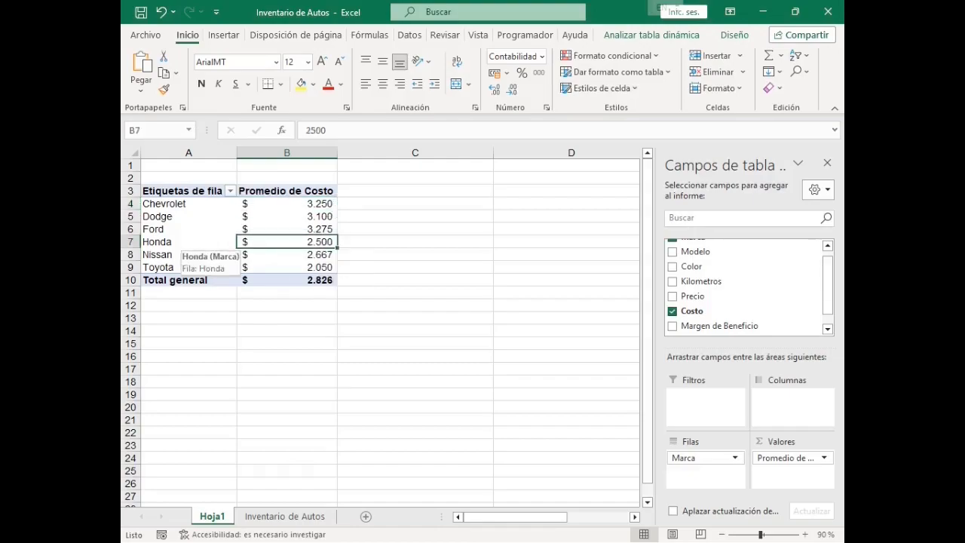
{"action": "left_click", "coordinate": [180, 241]}
{"action": "key", "text": "shift+Right"}
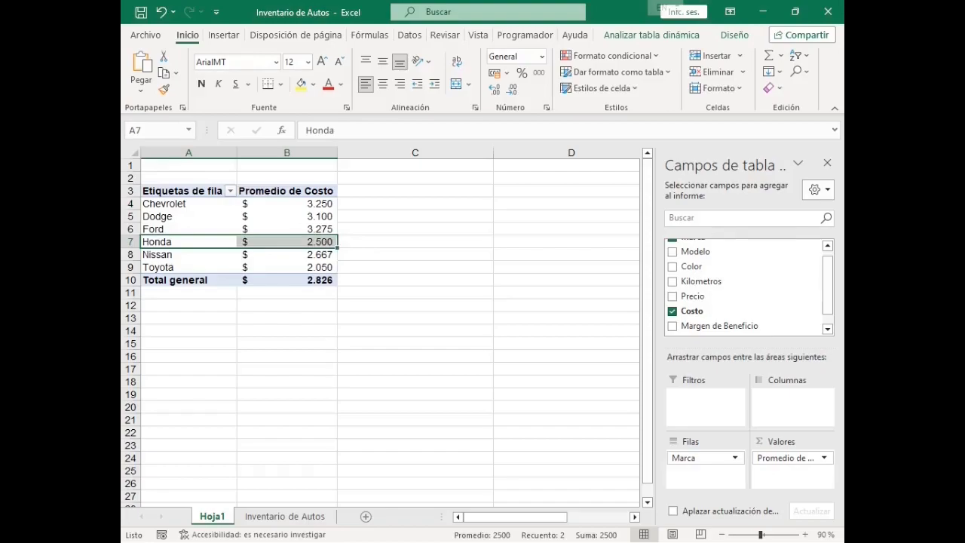
{"action": "left_click_drag", "start_coordinate": [286, 204], "coordinate": [287, 267]}
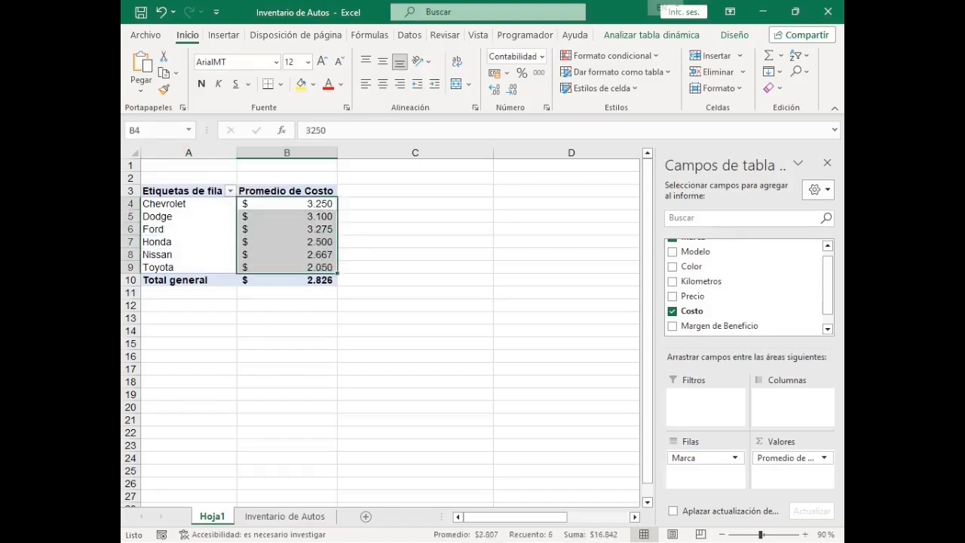
{"action": "left_click", "coordinate": [286, 242]}
Examine the summary calculations offered for the Costo value field, such as Suma and Recuento, without applying one
{"action": "left_click", "coordinate": [823, 457]}
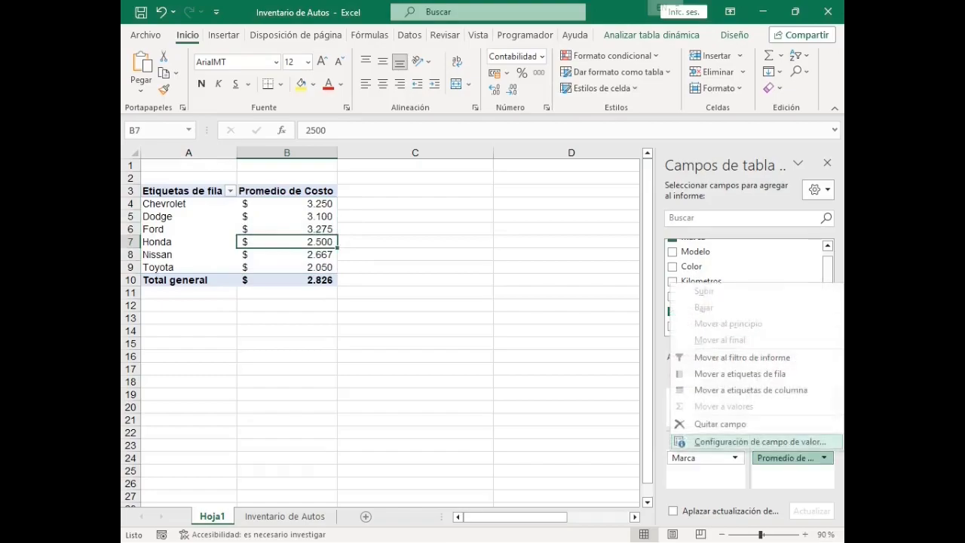
{"action": "left_click", "coordinate": [759, 442]}
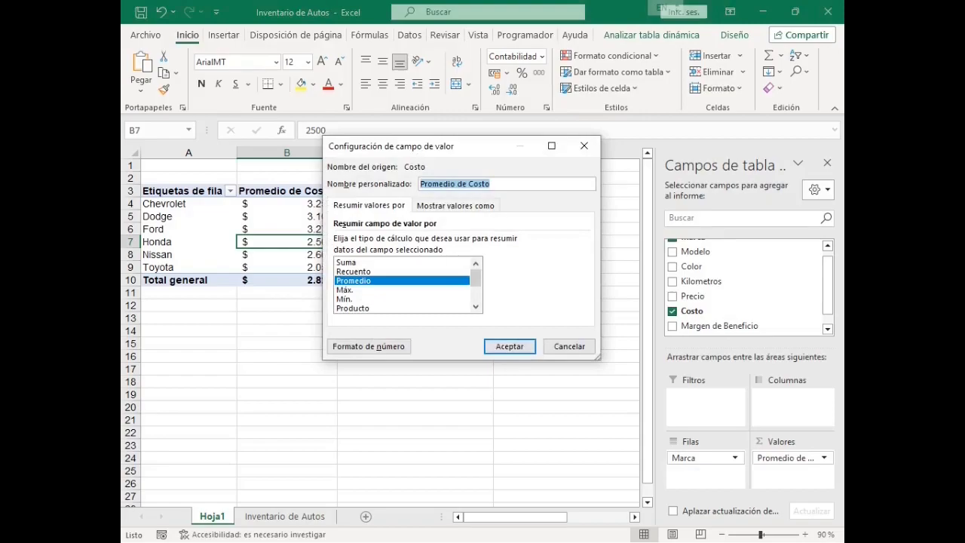
{"action": "left_click", "coordinate": [347, 263]}
{"action": "left_click", "coordinate": [353, 271]}
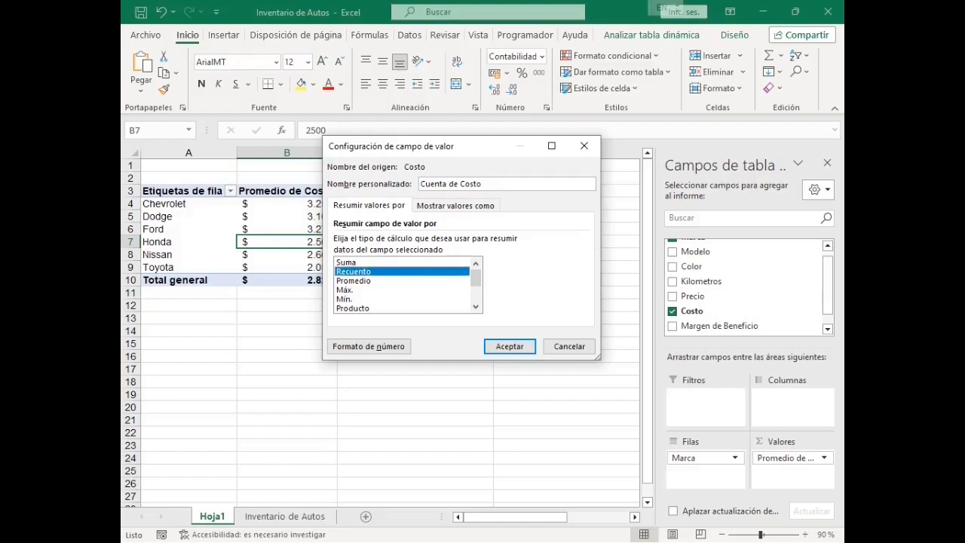
{"action": "left_click", "coordinate": [569, 346]}
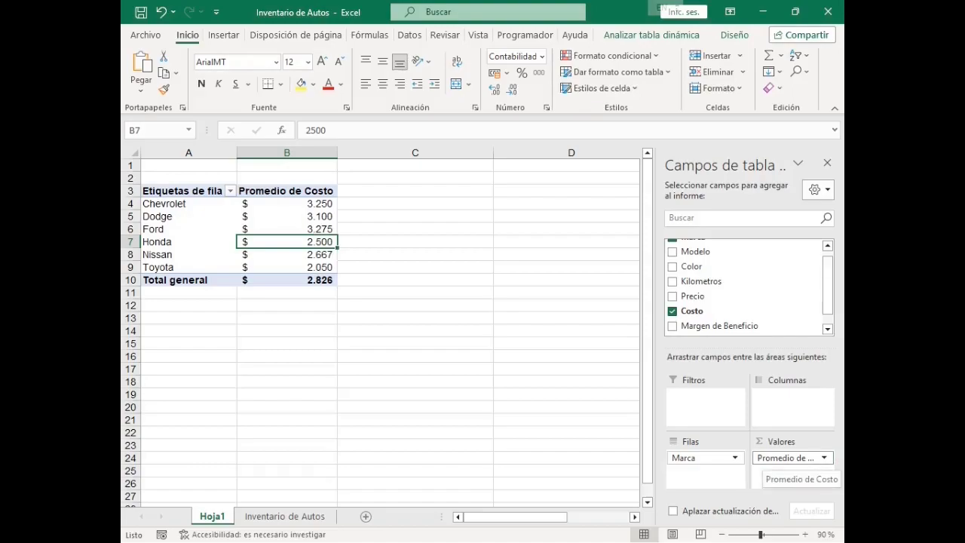
Replace the pivot table's Marca rows and Costo average with Color as the row field and a count of Color as the values
{"action": "left_click_drag", "start_coordinate": [786, 457], "coordinate": [527, 392]}
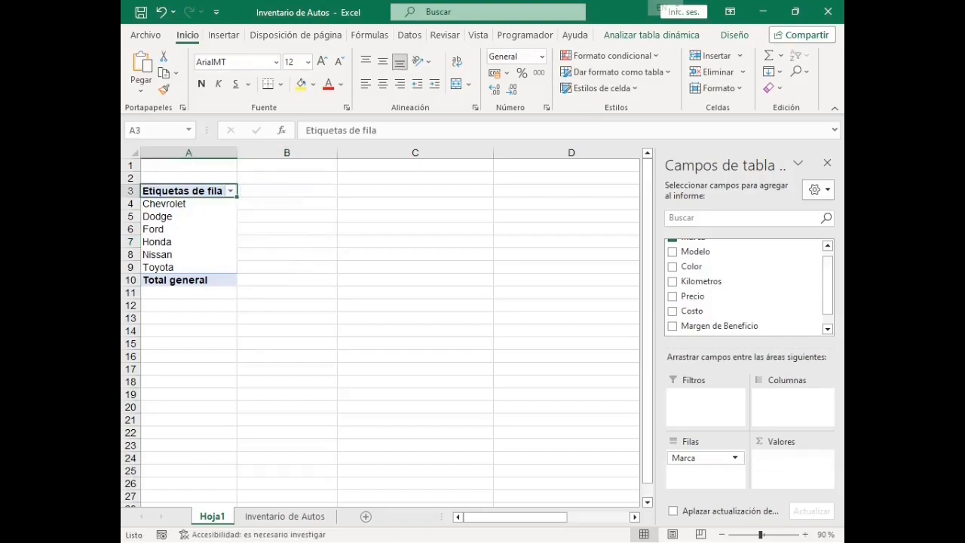
{"action": "left_click_drag", "start_coordinate": [703, 458], "coordinate": [527, 392]}
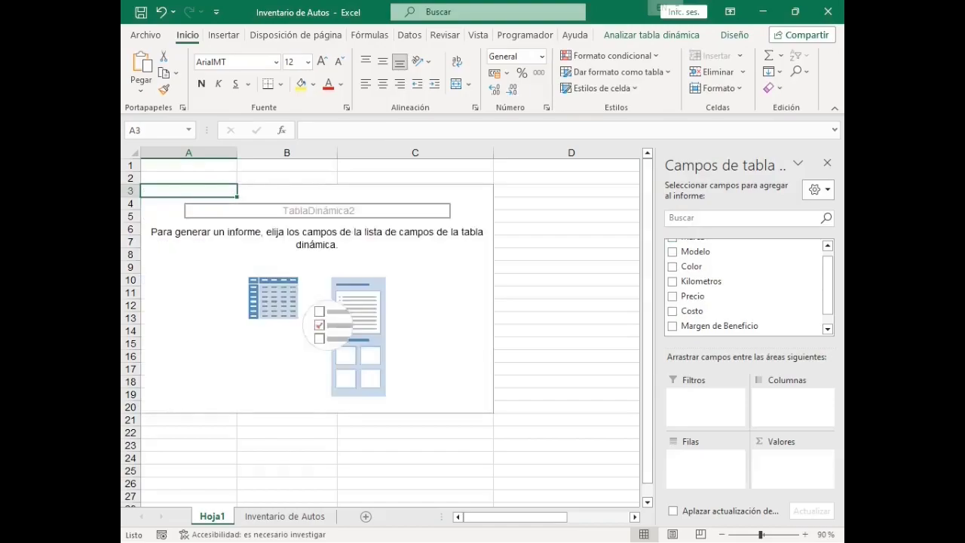
{"action": "left_click_drag", "start_coordinate": [691, 267], "coordinate": [704, 464]}
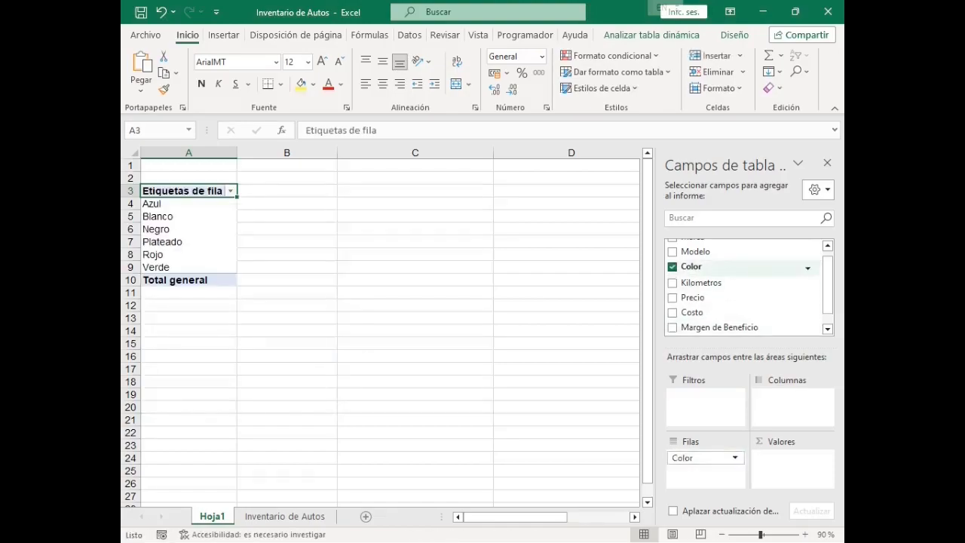
{"action": "left_click_drag", "start_coordinate": [691, 267], "coordinate": [789, 464]}
Format the colour counts, including the grand total, in thousands style with no decimals
{"action": "left_click_drag", "start_coordinate": [249, 203], "coordinate": [249, 281]}
{"action": "left_click", "coordinate": [538, 72]}
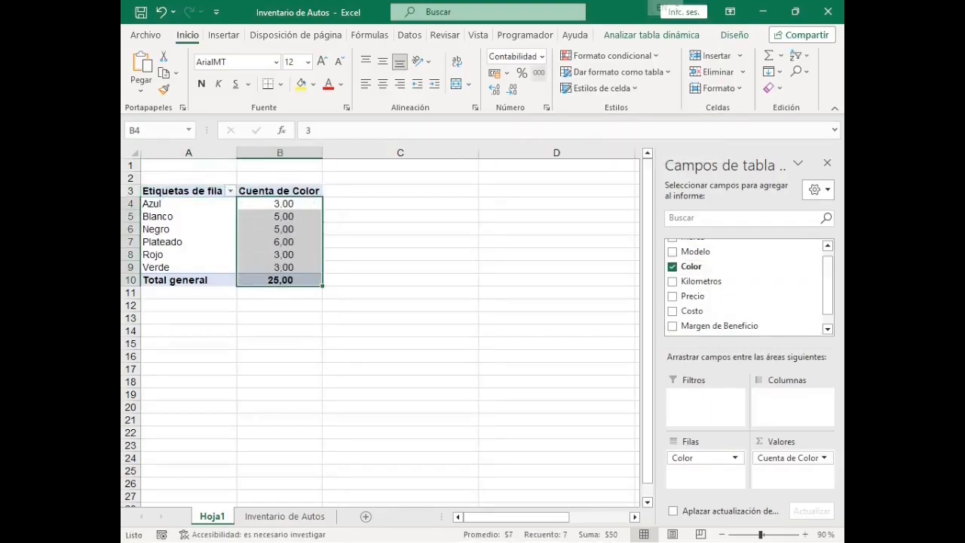
{"action": "left_click", "coordinate": [511, 89]}
{"action": "left_click", "coordinate": [511, 88]}
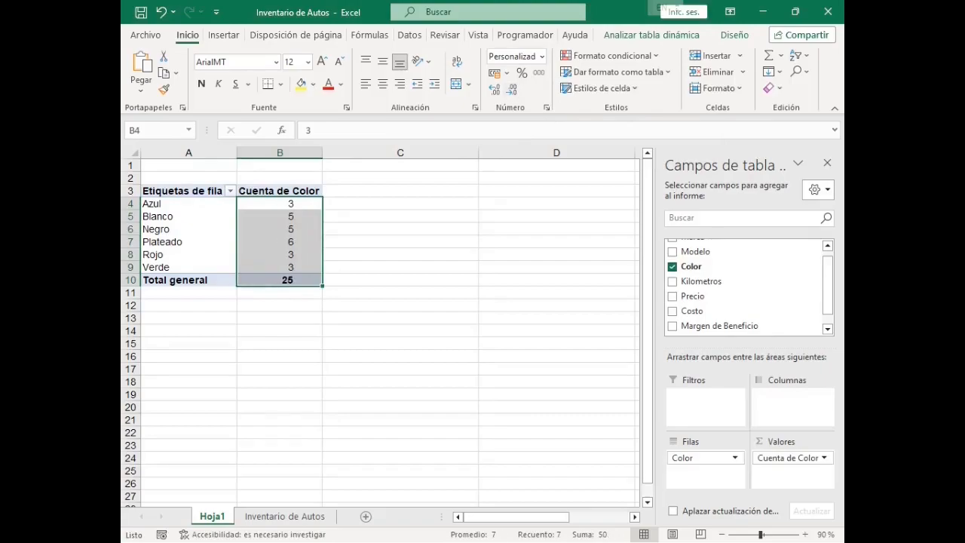
Check the Blanco and Plateado rows and sort the colour counts from largest to smallest
{"action": "left_click", "coordinate": [197, 216]}
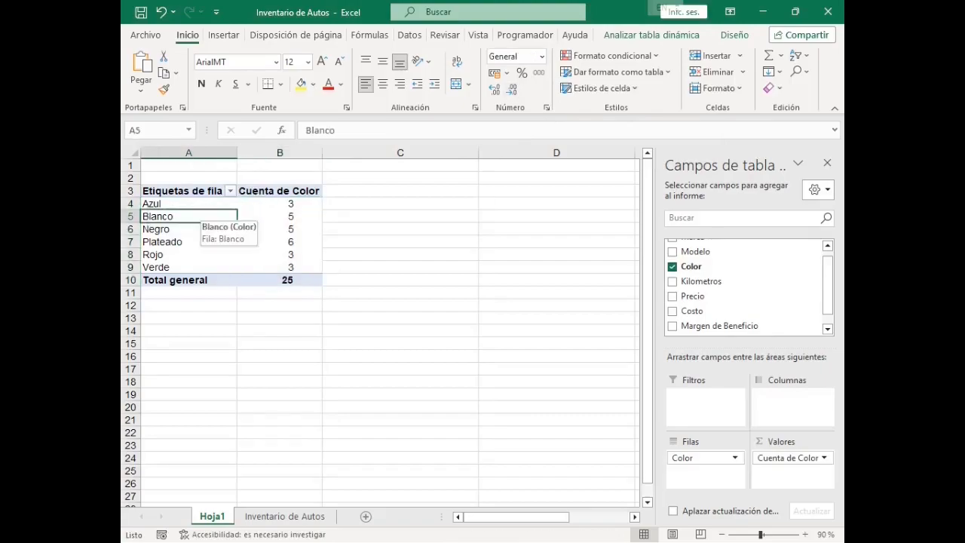
{"action": "key", "text": "shift+Right"}
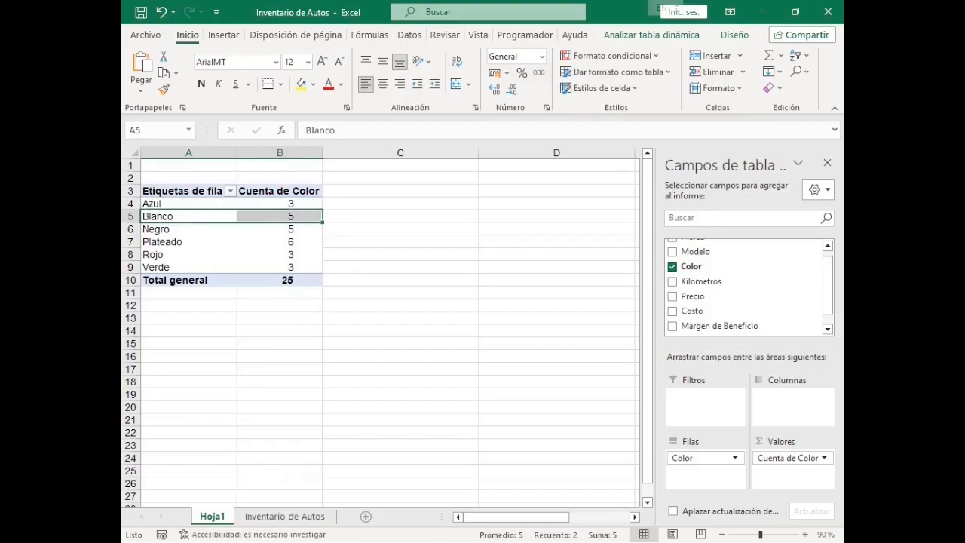
{"action": "left_click", "coordinate": [188, 242]}
{"action": "left_click", "coordinate": [189, 237]}
{"action": "left_click", "coordinate": [271, 242]}
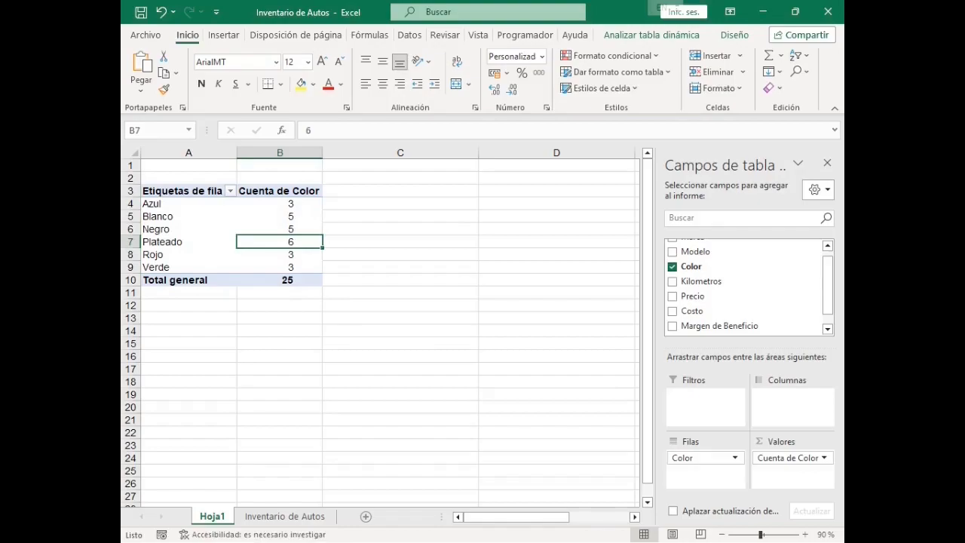
{"action": "right_click", "coordinate": [305, 240]}
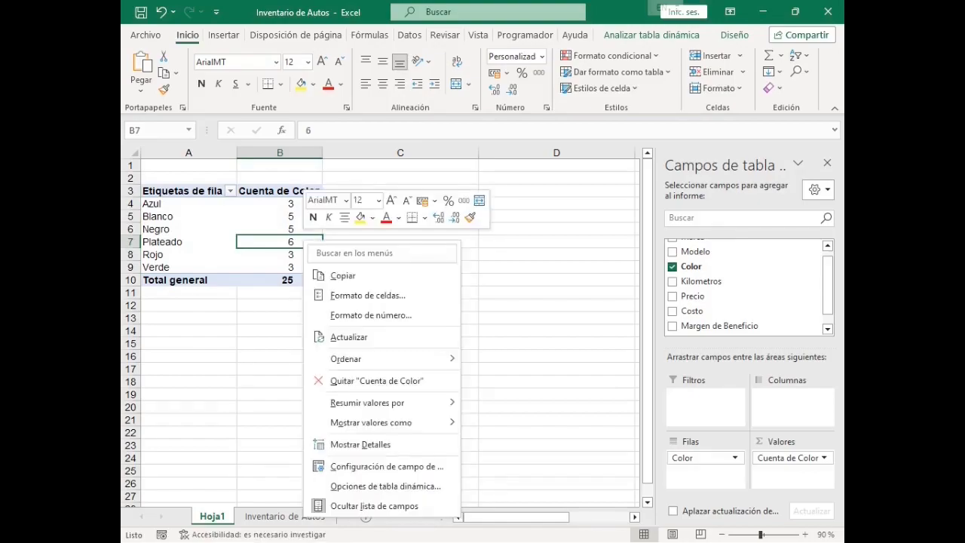
{"action": "mouse_move", "coordinate": [377, 358]}
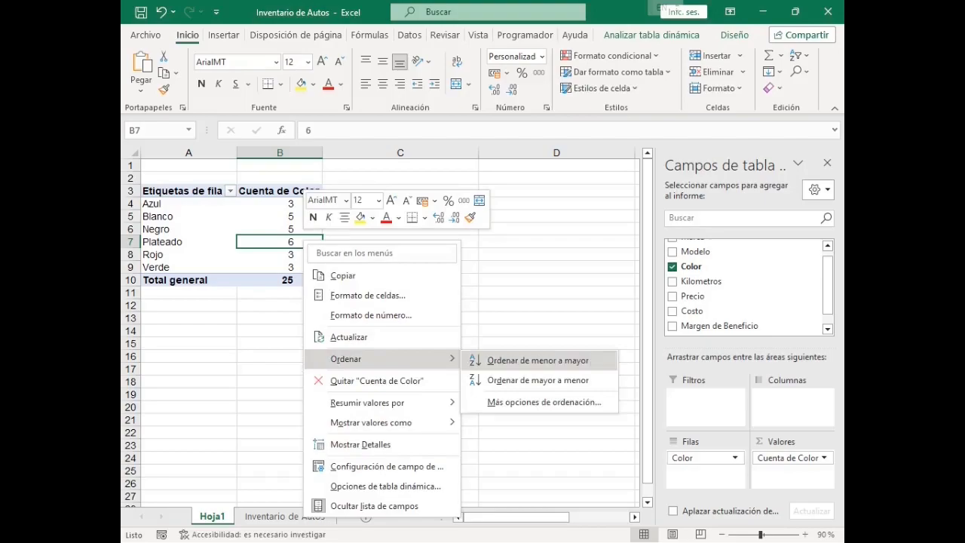
{"action": "left_click", "coordinate": [537, 379]}
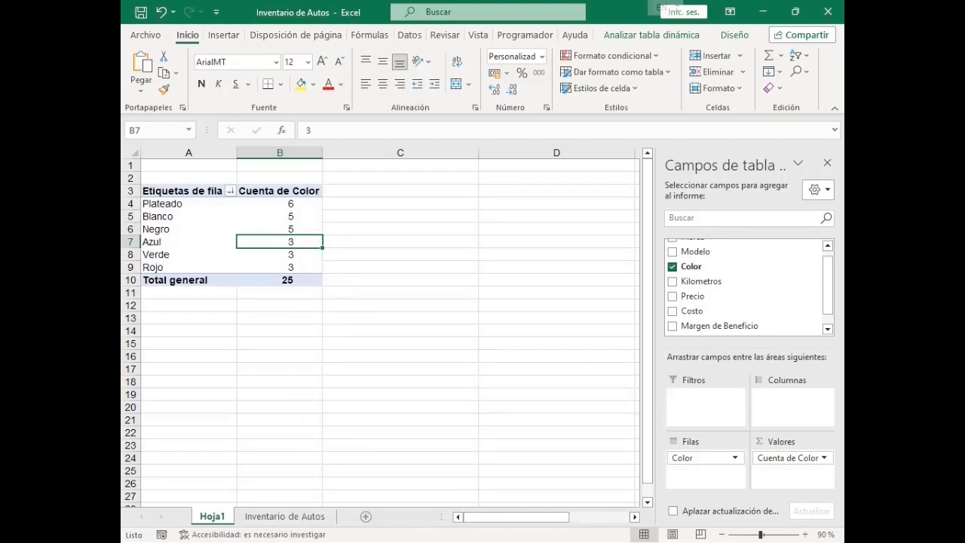
Review the count of each colour in the sorted pivot table, from Plateado down to Rojo
{"action": "left_click", "coordinate": [290, 204]}
{"action": "left_click", "coordinate": [291, 216]}
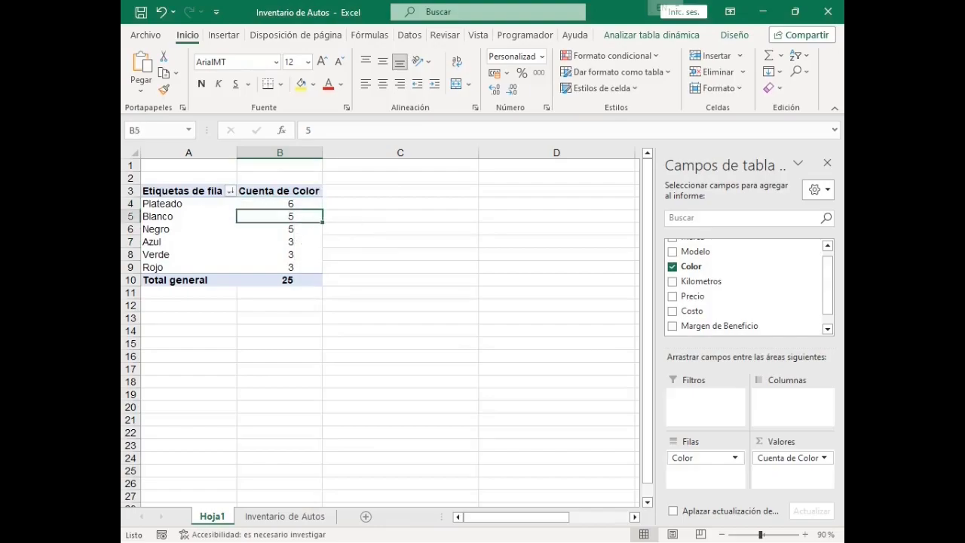
{"action": "left_click", "coordinate": [291, 229]}
{"action": "left_click", "coordinate": [297, 242]}
{"action": "left_click", "coordinate": [295, 254]}
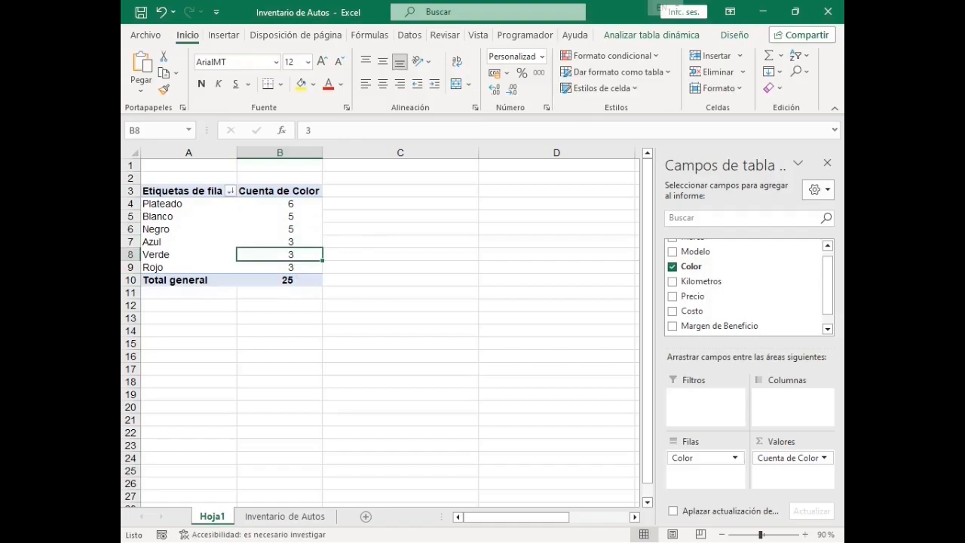
{"action": "left_click", "coordinate": [291, 267]}
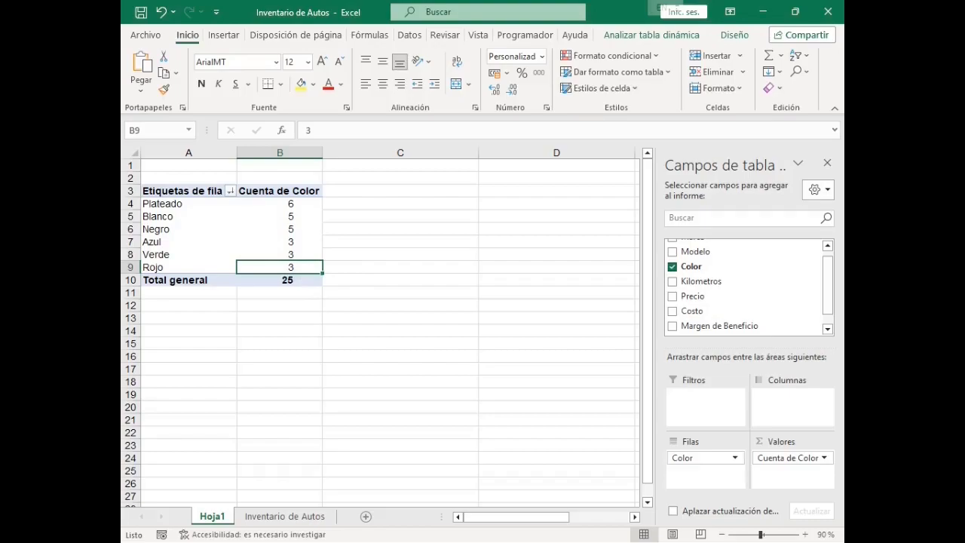
Show the Cuenta de Color values as % del total de columnas
{"action": "left_click", "coordinate": [291, 204]}
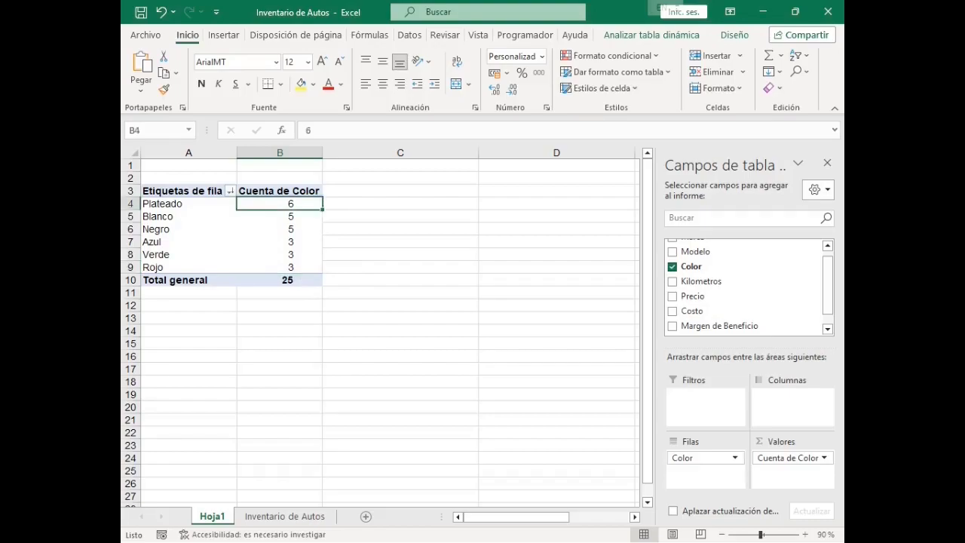
{"action": "right_click", "coordinate": [305, 202]}
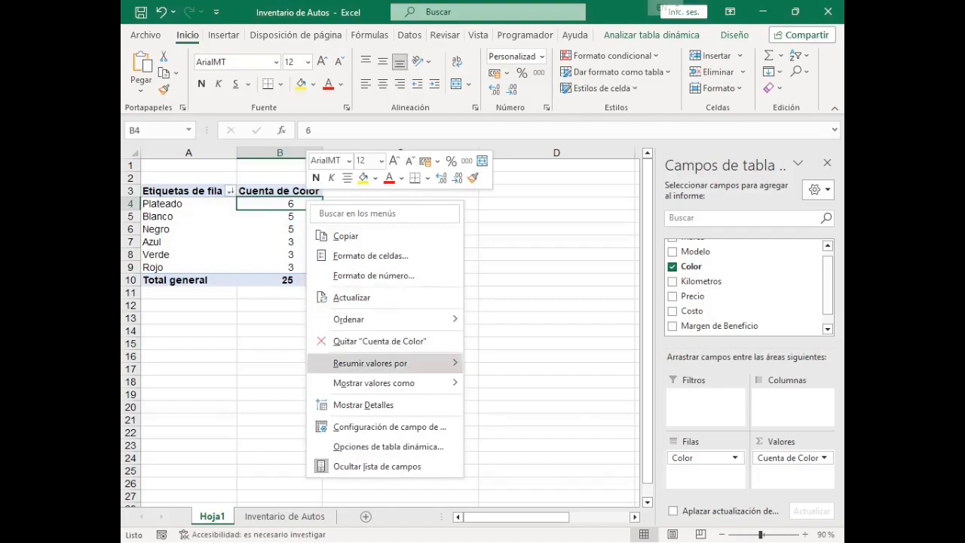
{"action": "mouse_move", "coordinate": [374, 383]}
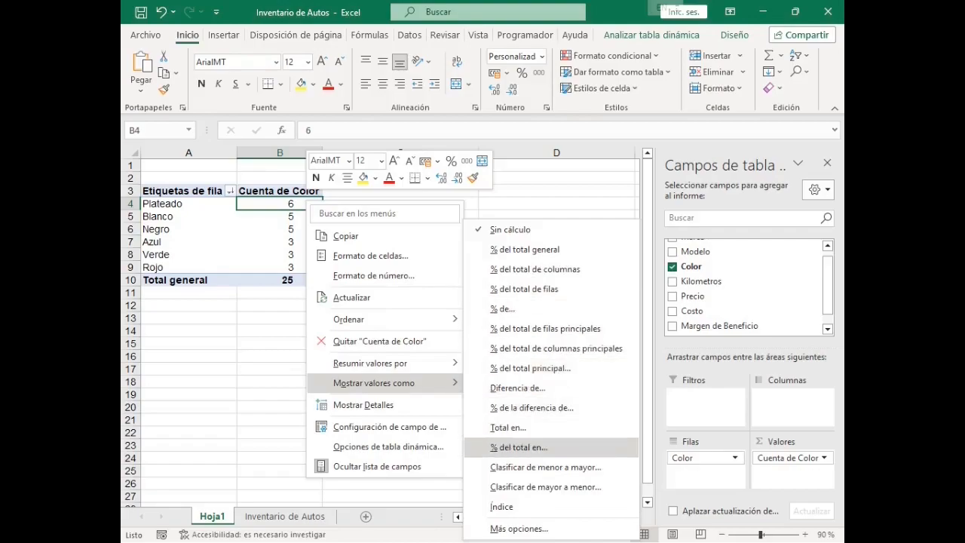
{"action": "left_click", "coordinate": [296, 203]}
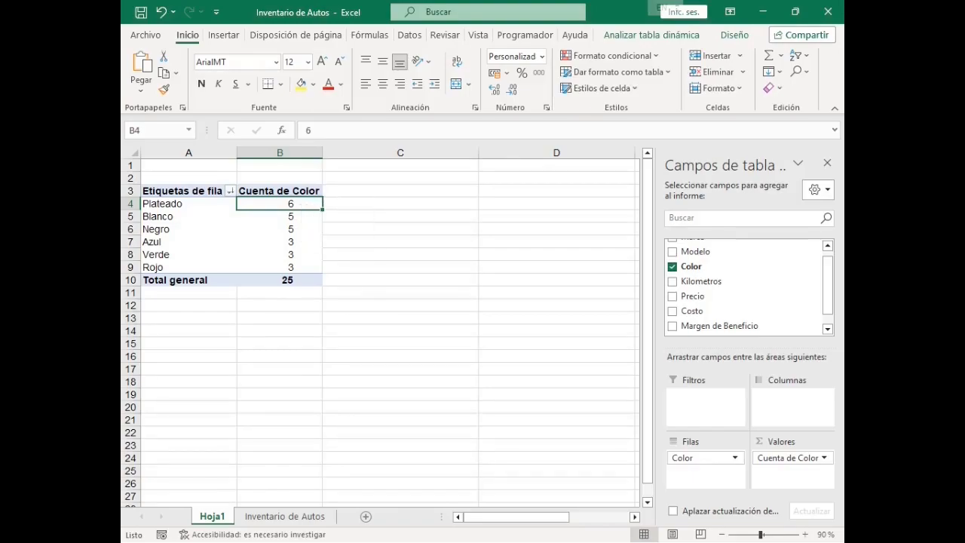
{"action": "right_click", "coordinate": [302, 204]}
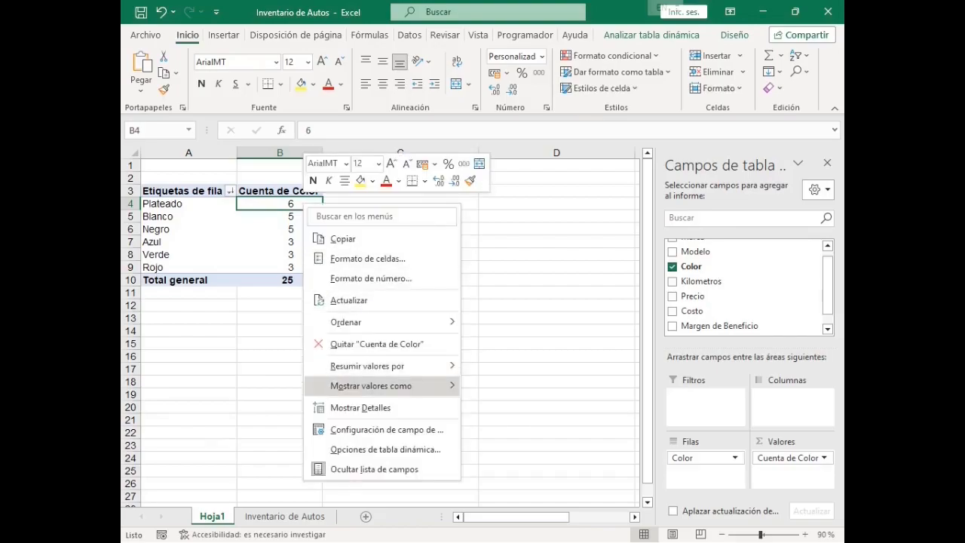
{"action": "mouse_move", "coordinate": [371, 385]}
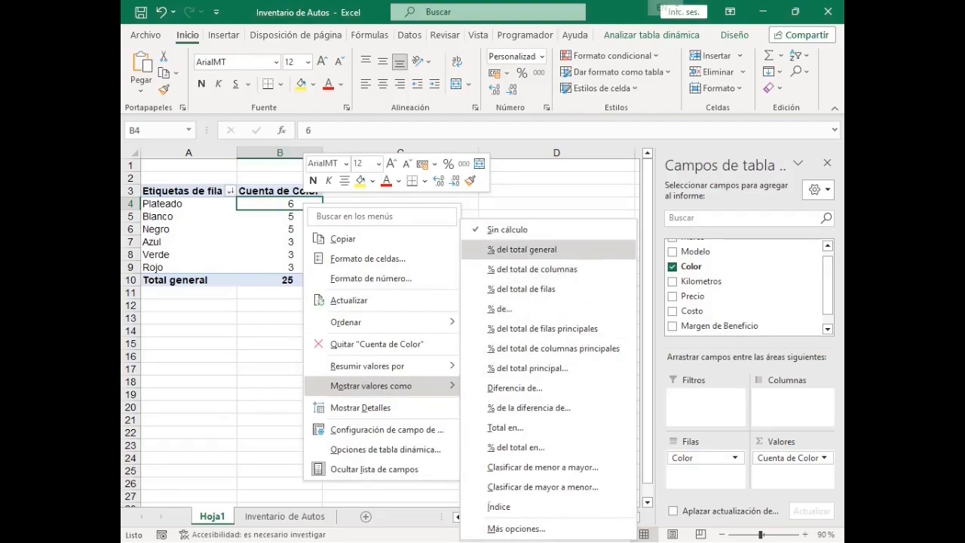
{"action": "left_click", "coordinate": [532, 269]}
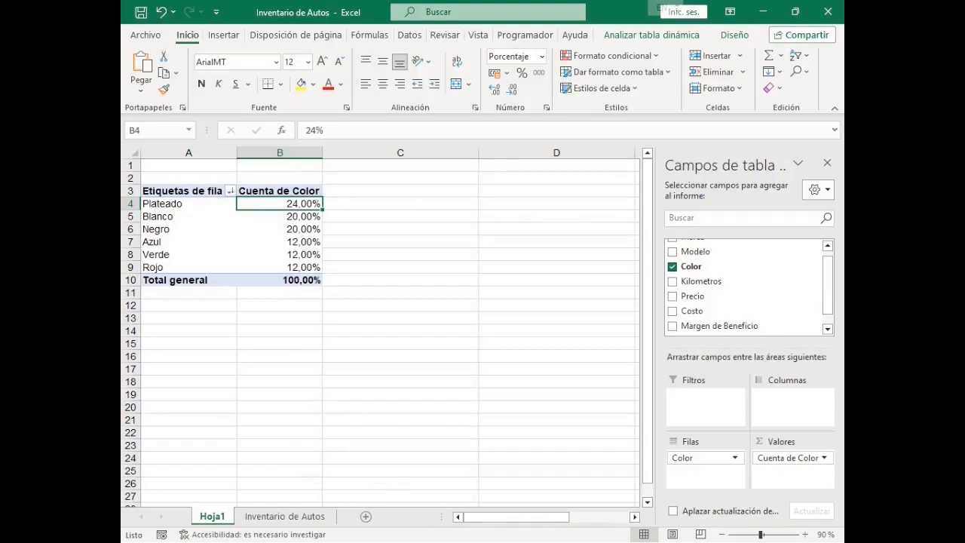
Review the percentage of each colour and the other calculations available for displaying the Cuenta de Color values
{"action": "left_click_drag", "start_coordinate": [188, 204], "coordinate": [280, 204]}
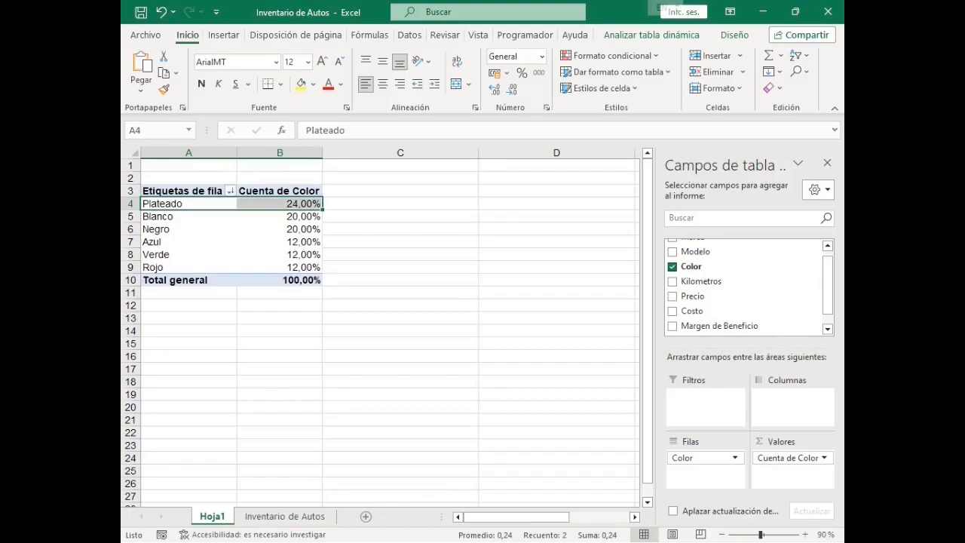
{"action": "left_click", "coordinate": [175, 216]}
{"action": "left_click_drag", "start_coordinate": [176, 216], "coordinate": [286, 280]}
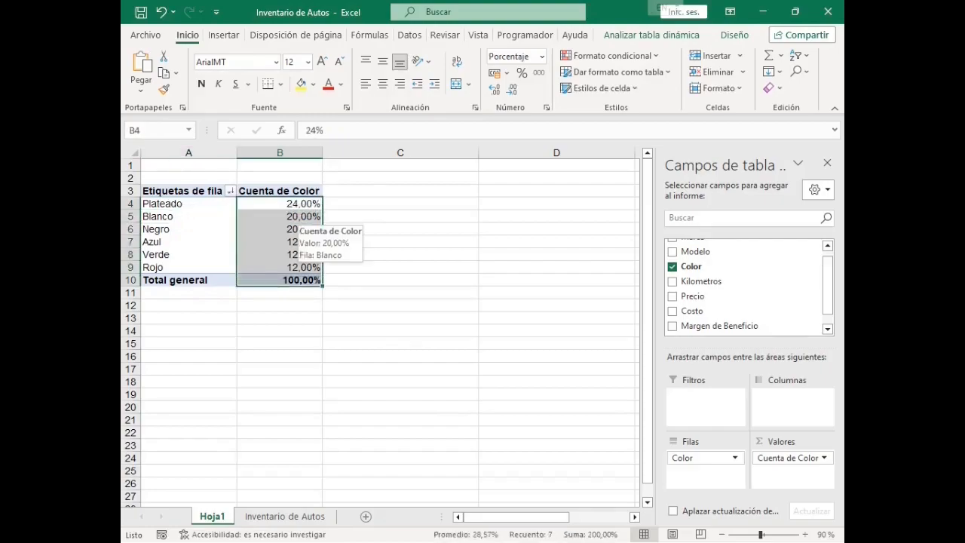
{"action": "right_click", "coordinate": [306, 223]}
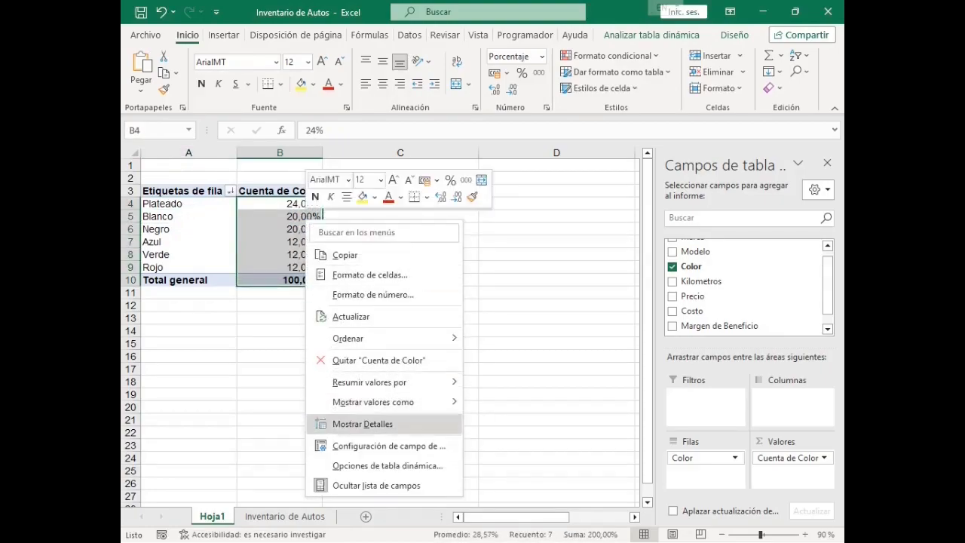
{"action": "mouse_move", "coordinate": [373, 402]}
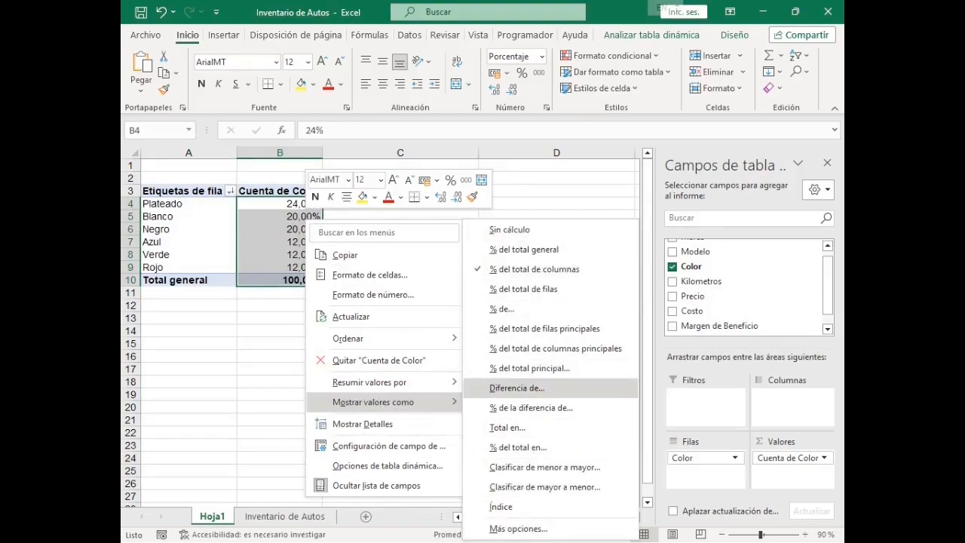
{"action": "key", "text": "Escape"}
{"action": "key", "text": "Escape"}
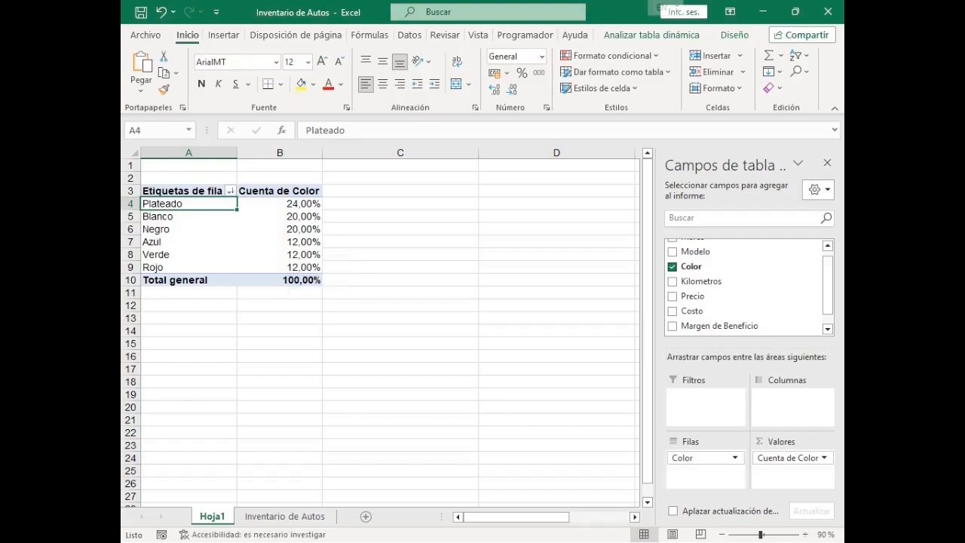
Insert a Columnas agrupadas pivot chart of the colour percentages and enlarge it to about 10,43 cm high by 16,07 cm wide
{"action": "left_click", "coordinate": [651, 35]}
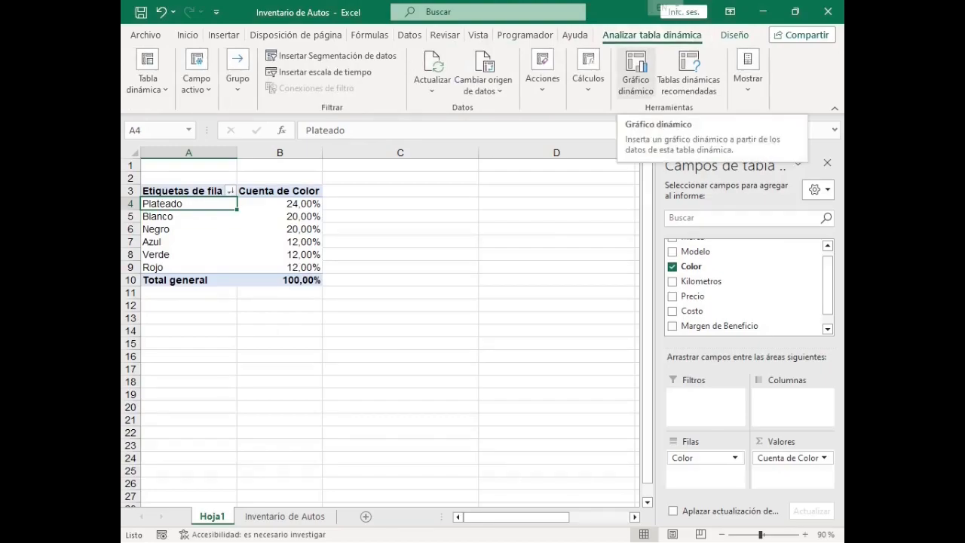
{"action": "left_click", "coordinate": [635, 72]}
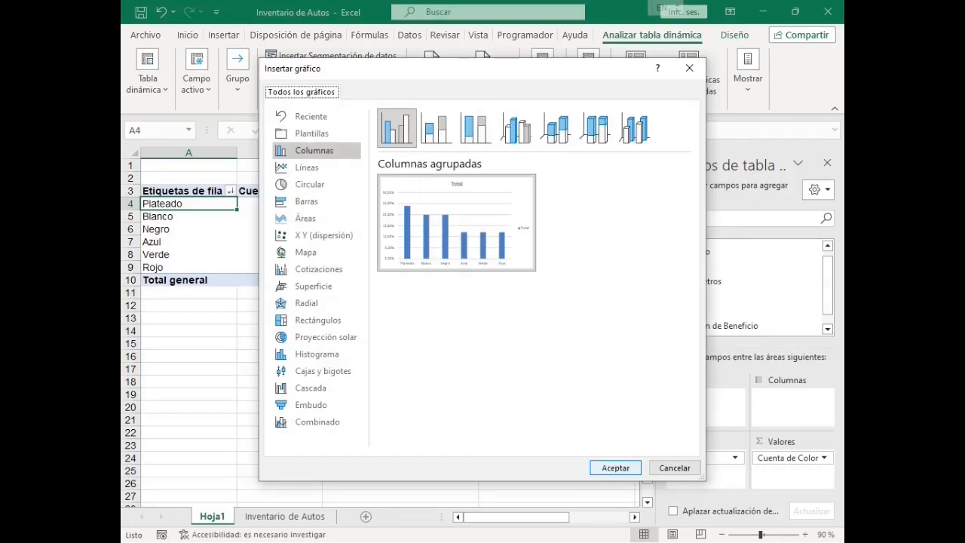
{"action": "left_click", "coordinate": [615, 468]}
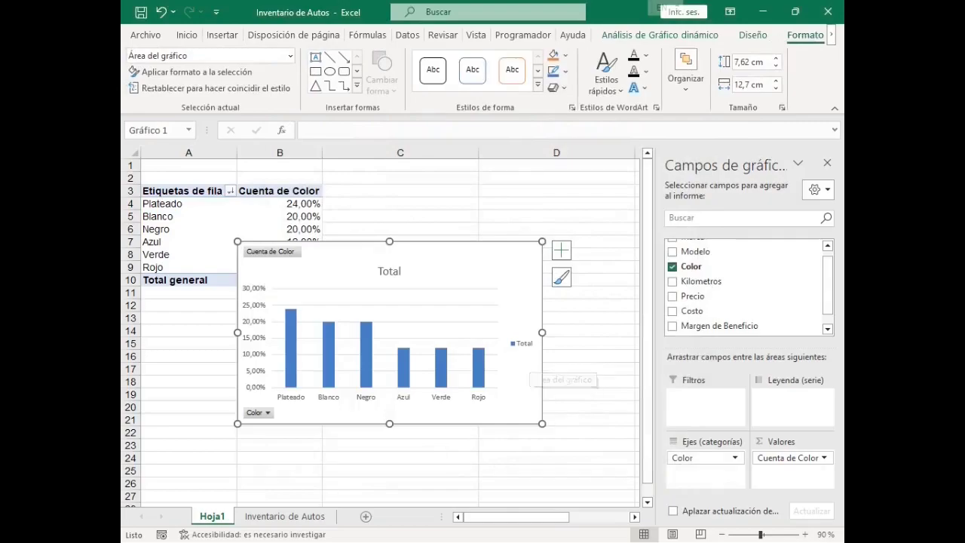
{"action": "left_click_drag", "start_coordinate": [541, 423], "coordinate": [623, 492]}
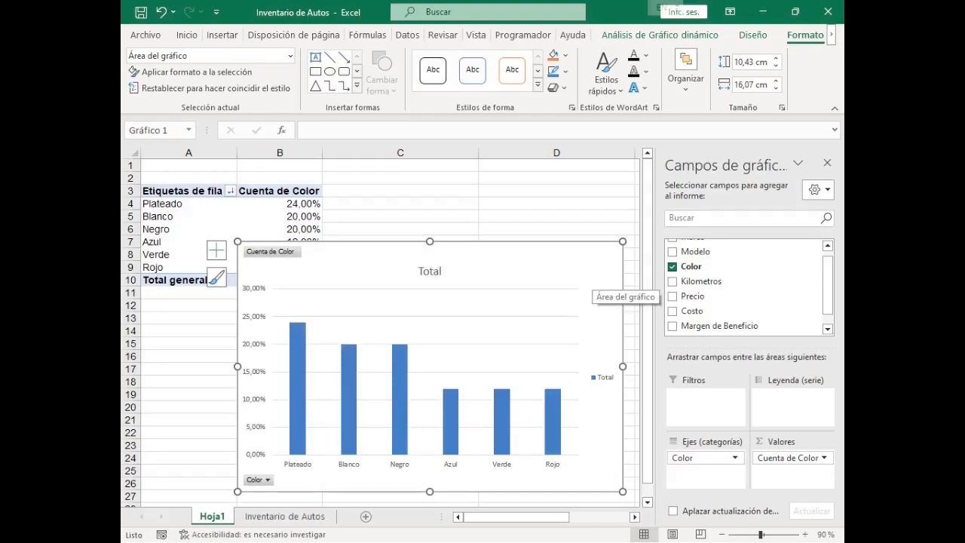
{"action": "mouse_move", "coordinate": [292, 359]}
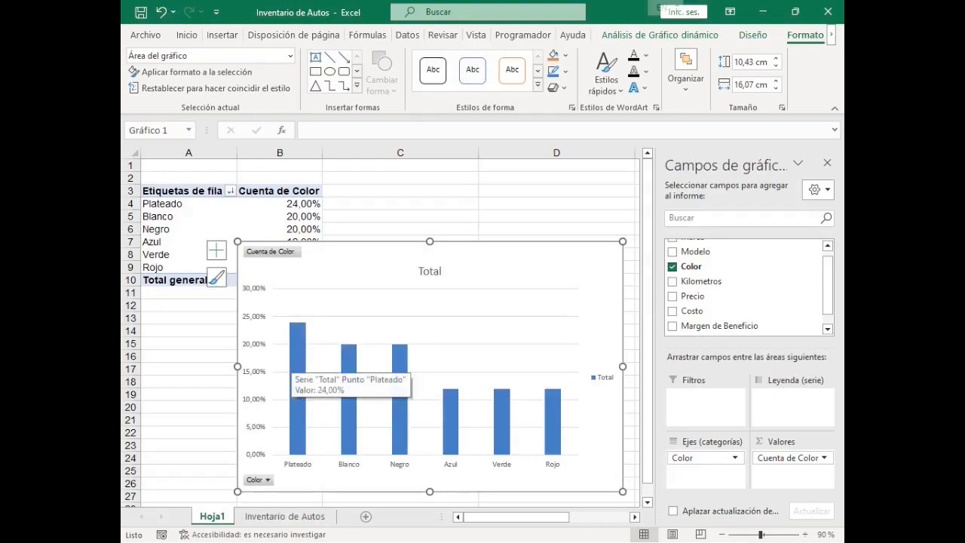
{"action": "mouse_move", "coordinate": [351, 388]}
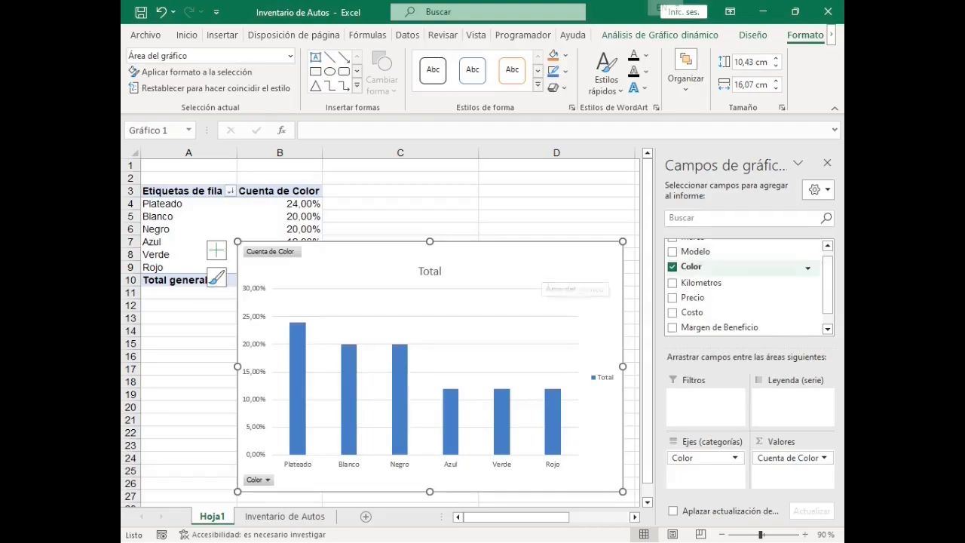
Add the Marca field to the pivot chart's category axis, above Color
{"action": "scroll", "coordinate": [743, 286], "scroll_direction": "up", "scroll_amount": 1}
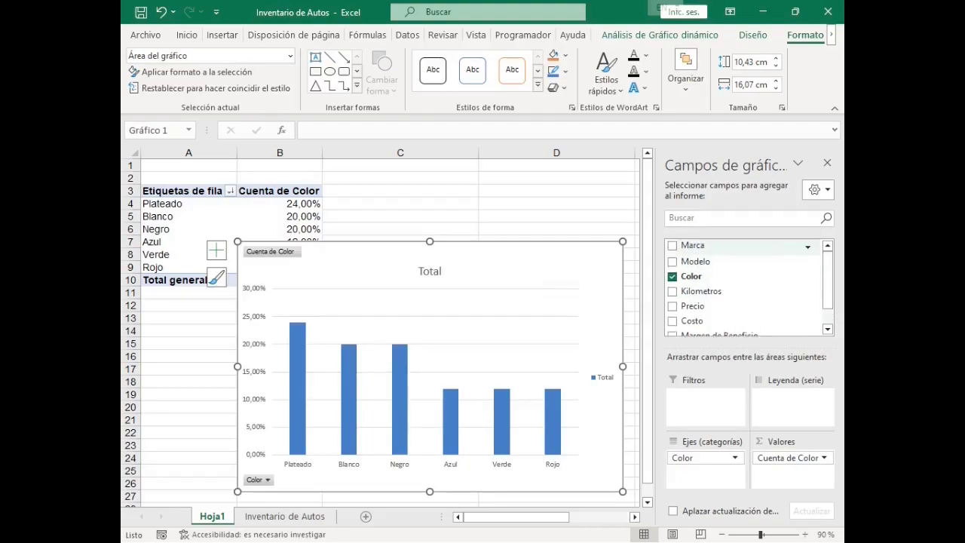
{"action": "left_click", "coordinate": [691, 246]}
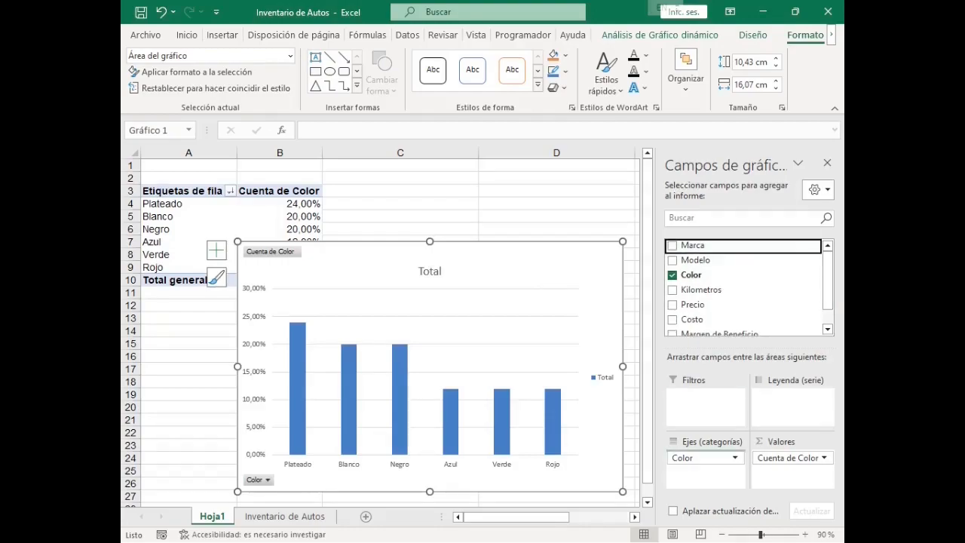
{"action": "key", "text": "space"}
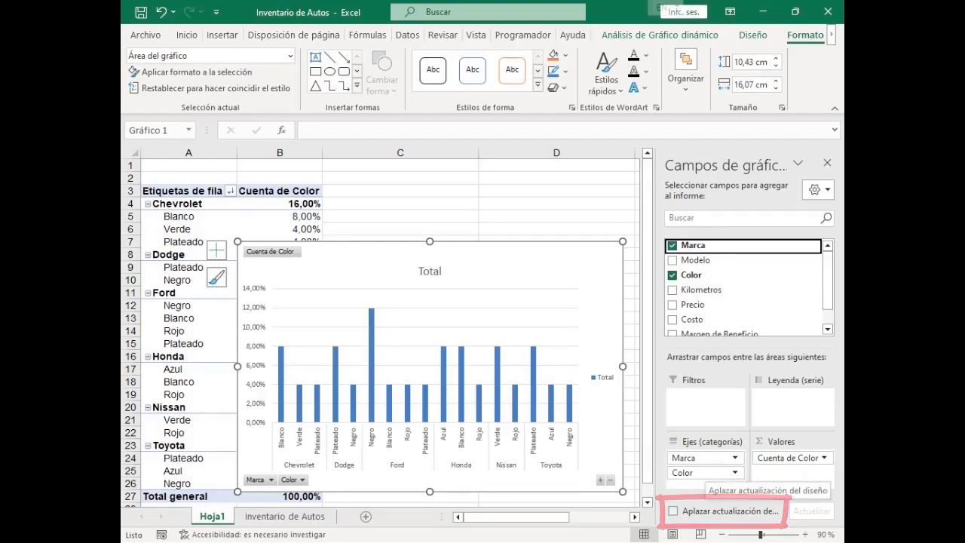
With layout updates deferred, remove Color from the pivot chart's category axis, leaving only Marca, and apply the update
{"action": "left_click", "coordinate": [673, 510]}
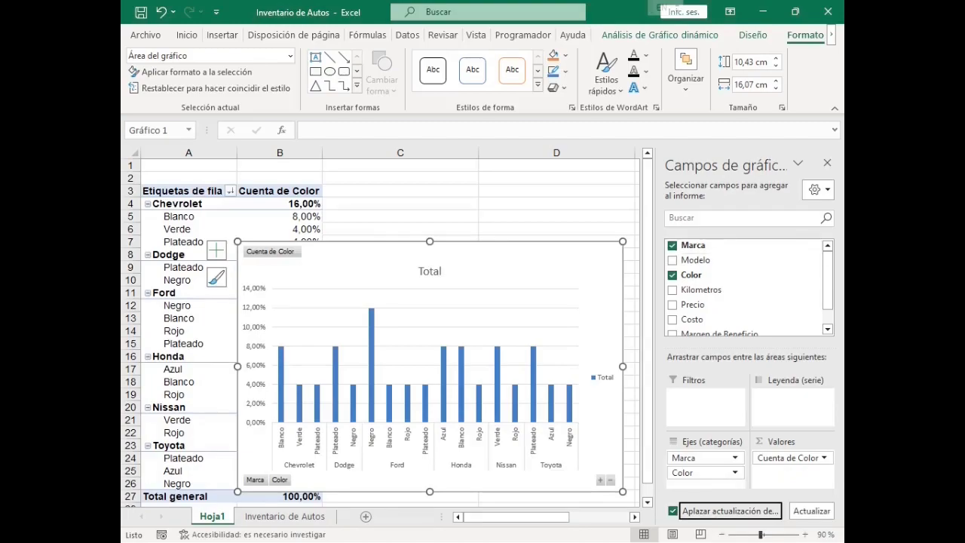
{"action": "left_click_drag", "start_coordinate": [702, 473], "coordinate": [735, 306]}
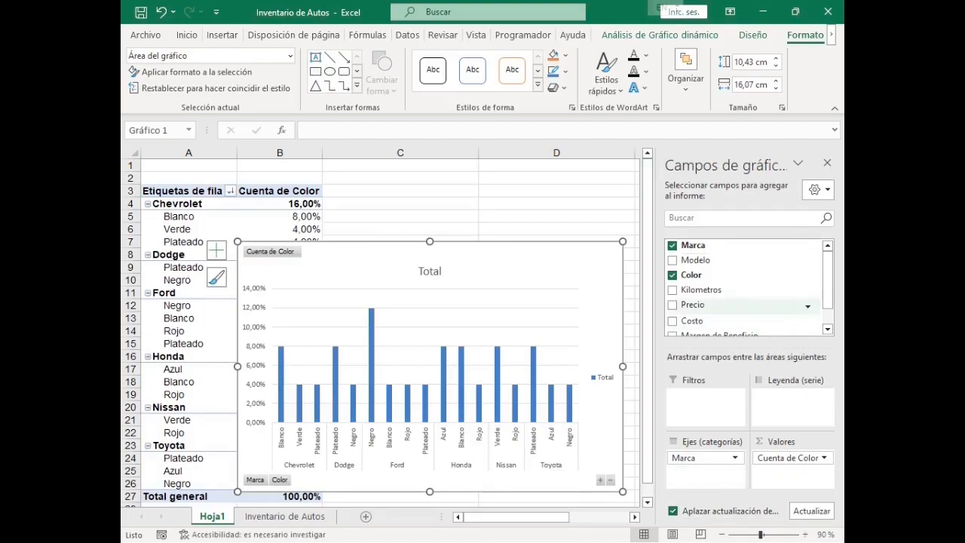
{"action": "left_click_drag", "start_coordinate": [701, 275], "coordinate": [705, 472]}
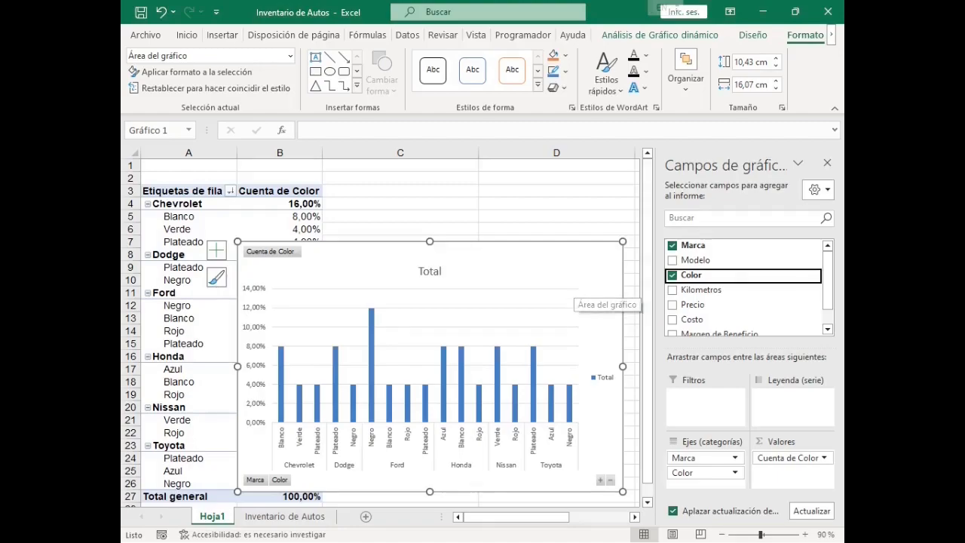
{"action": "left_click_drag", "start_coordinate": [701, 472], "coordinate": [558, 414]}
{"action": "left_click", "coordinate": [810, 510]}
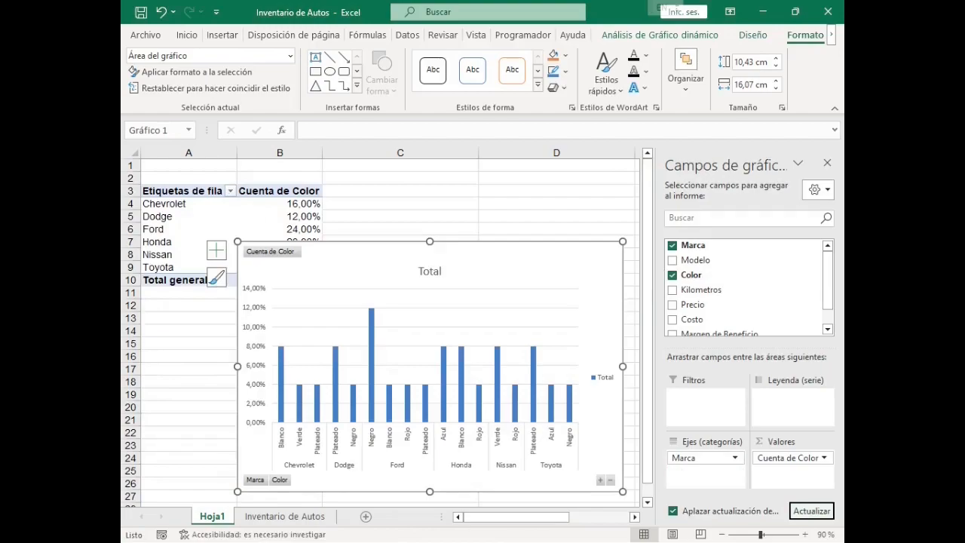